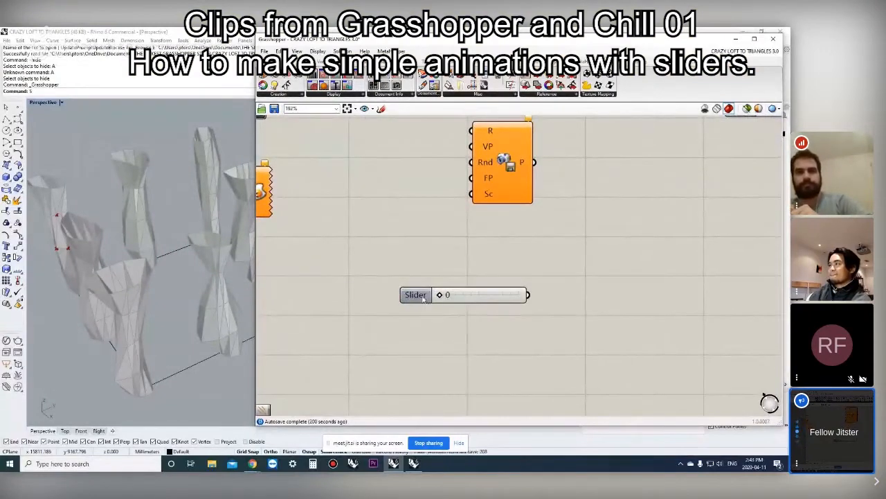
- Open the Slider's animation controls, look over the export settings and close them
click(424, 299)
right_click(423, 299)
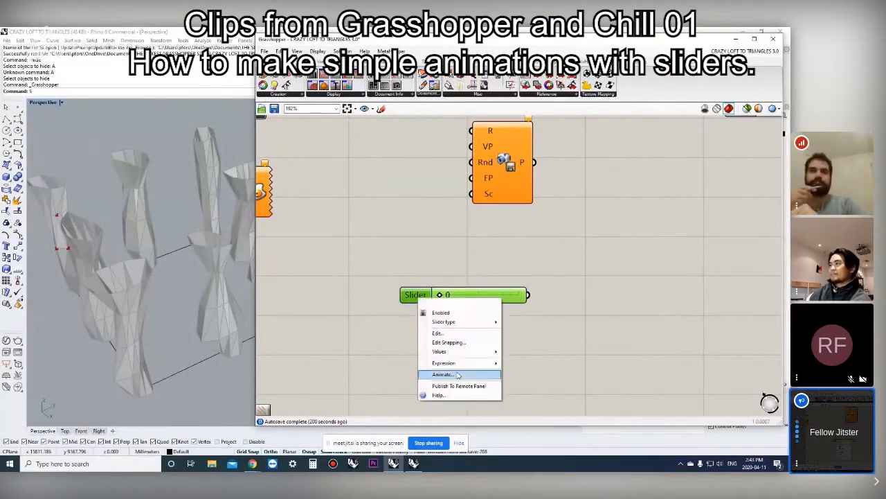
click(457, 374)
drag(449, 171, 647, 123)
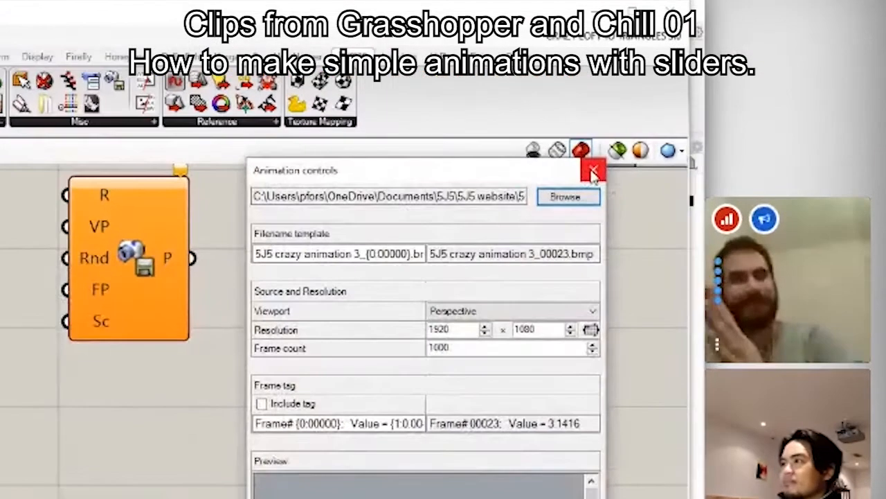
click(734, 119)
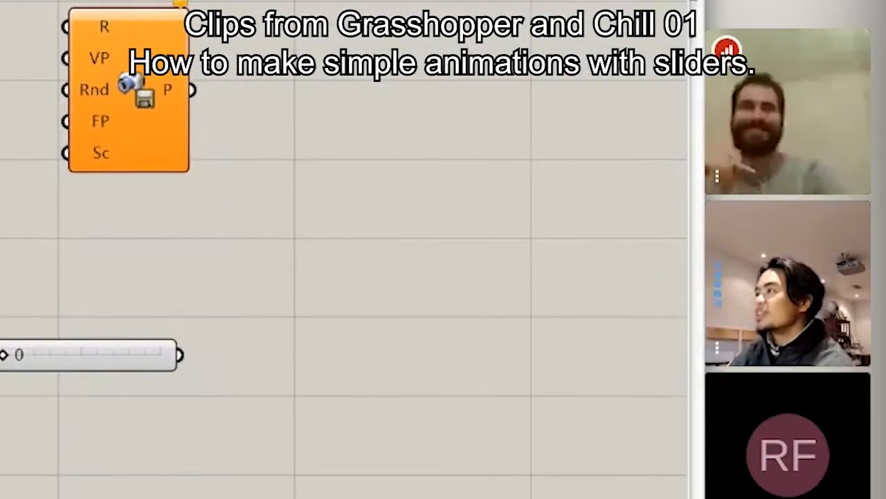
- Browse the Documents folder in File Explorer and open the Relay slider's animation controls in Landing Page Backdrop CRAZY pattern 3.0
key(super+e)
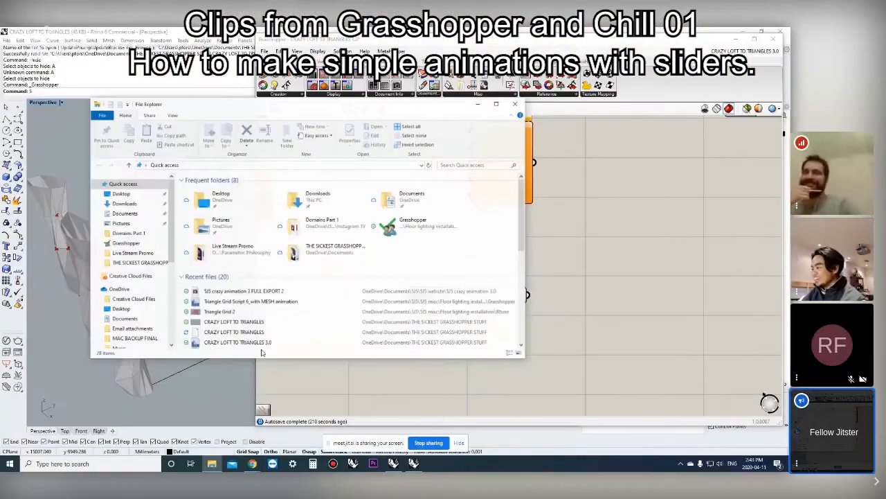
click(135, 214)
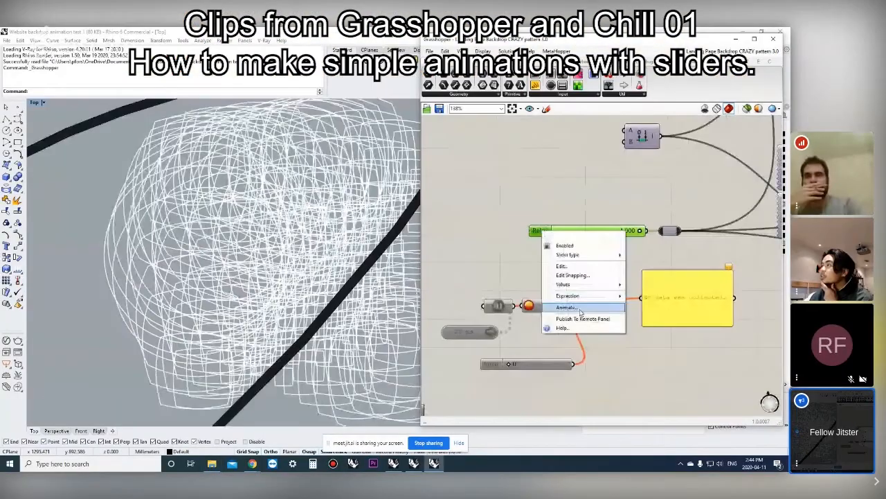
click(585, 309)
drag(578, 172, 304, 112)
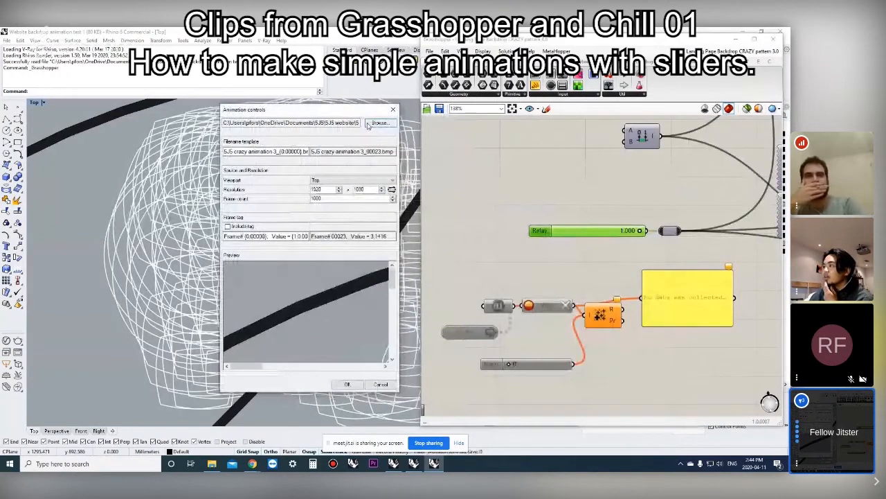
- Review the Relay slider's output folder, filename template, frame count and viewport options in the animation controls, leaving them without exporting
click(331, 124)
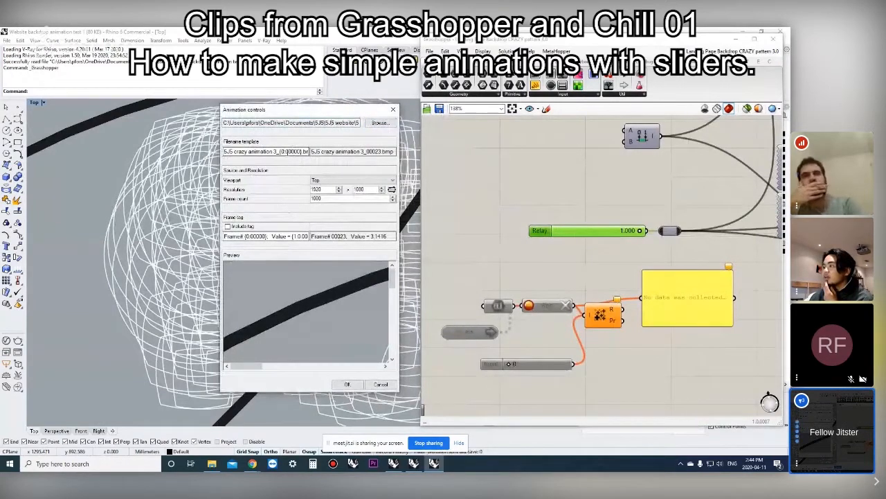
mouse_move(277, 152)
mouse_down()
mouse_move(227, 151)
mouse_move(290, 148)
mouse_up()
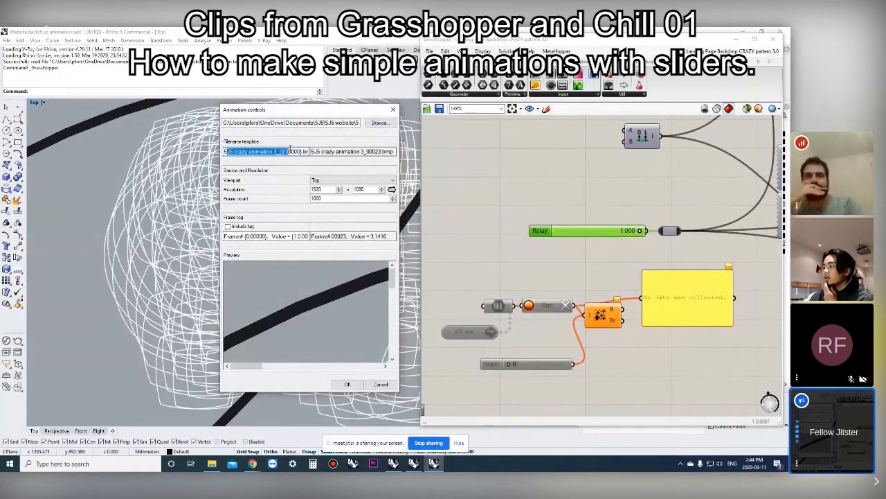
click(291, 151)
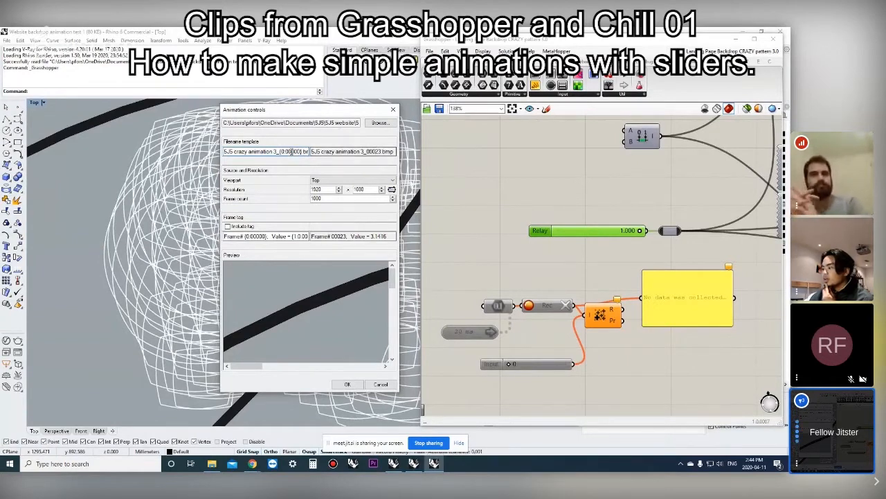
click(326, 199)
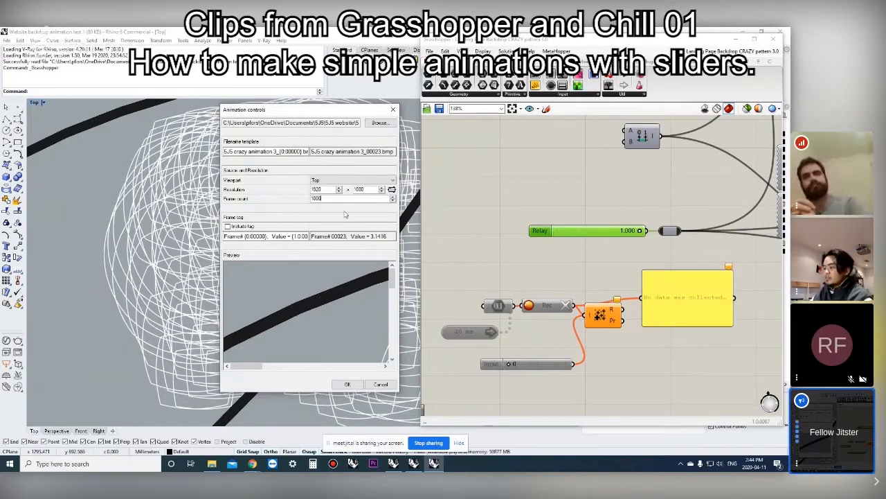
double_click(315, 199)
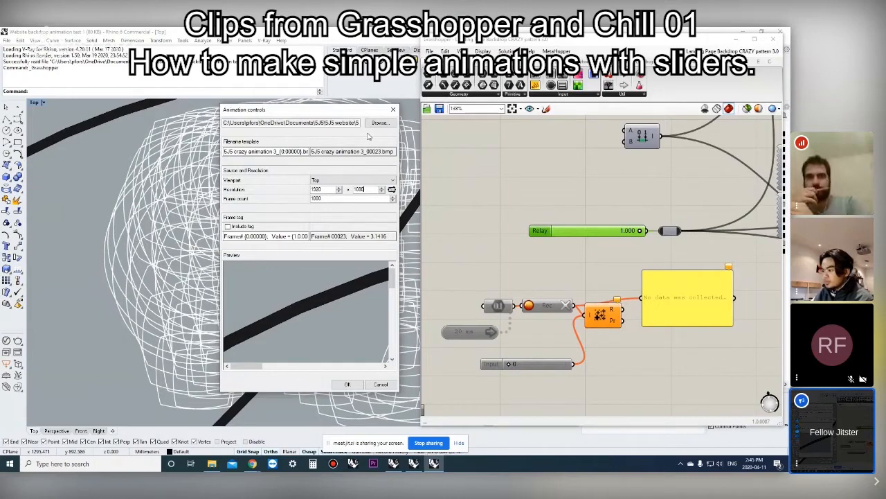
click(325, 180)
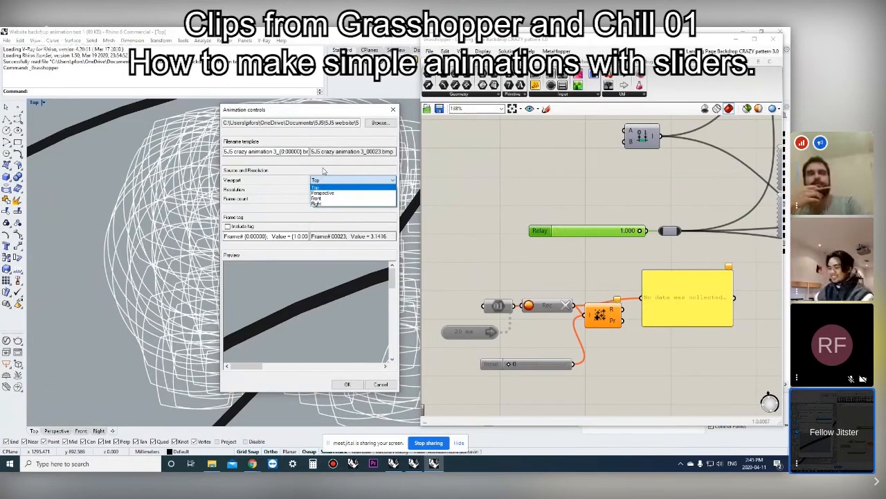
click(322, 170)
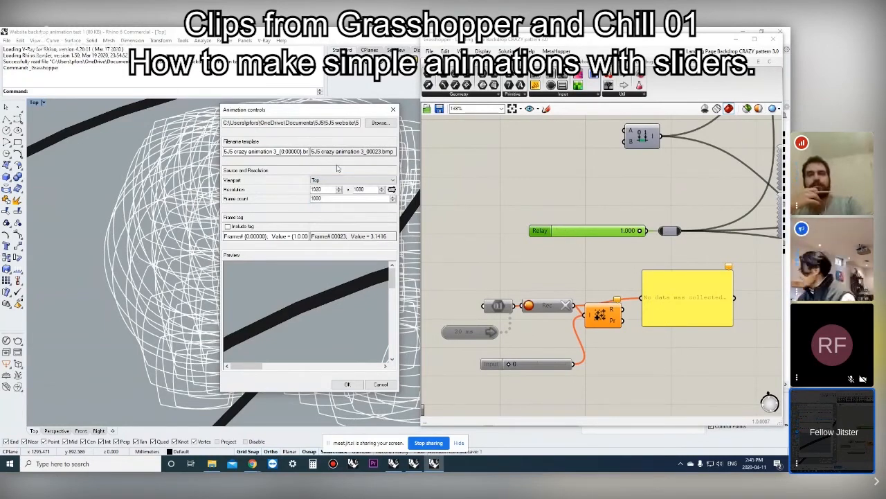
click(394, 111)
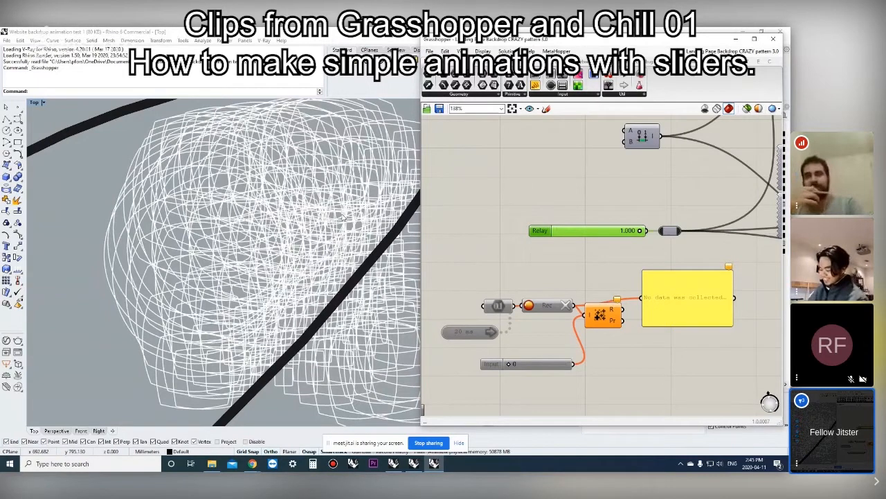
- Move the disabled Input slider slightly further below the timer and Rec components
drag(601, 316, 606, 317)
right_drag(527, 336, 570, 293)
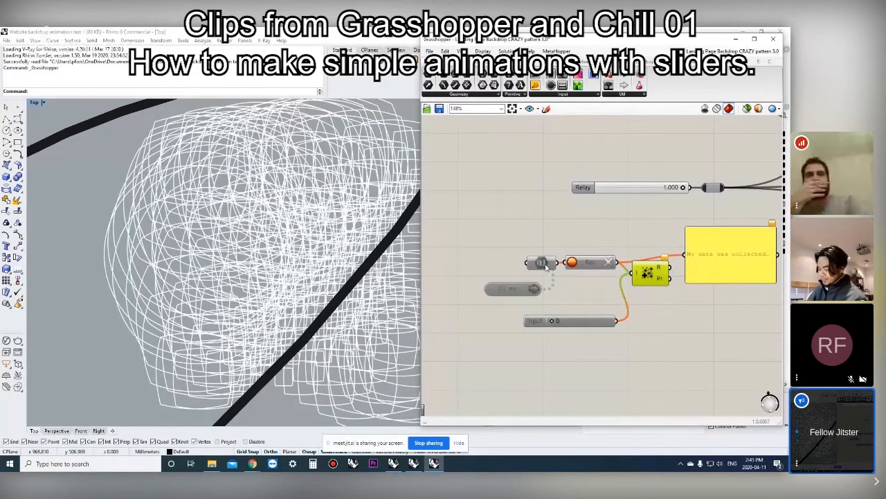
drag(545, 267, 543, 267)
drag(536, 320, 549, 341)
right_drag(570, 309, 560, 307)
click(602, 376)
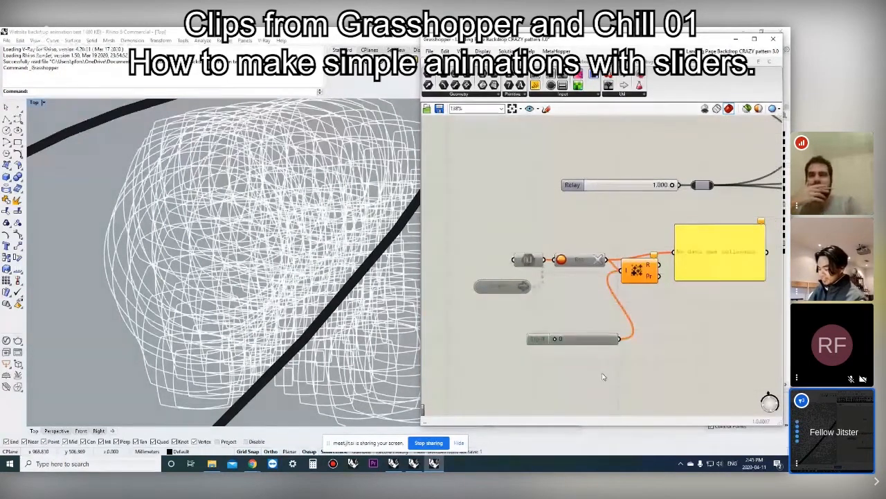
- Enable the disabled timer, number parameter, Rec component and Input slider as one selection
drag(603, 377, 467, 243)
right_click(570, 220)
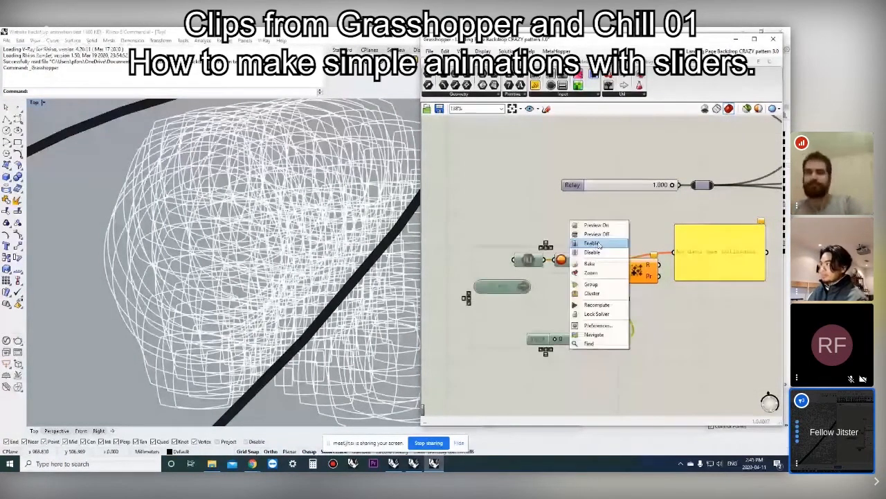
click(599, 244)
right_drag(595, 232, 575, 231)
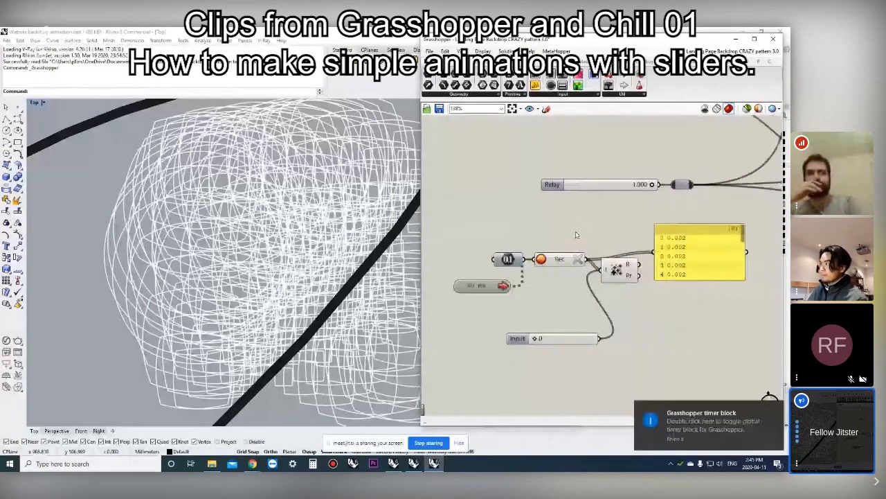
- Set the timer's interval to 1 second
click(479, 290)
scroll(485, 288, up, 1)
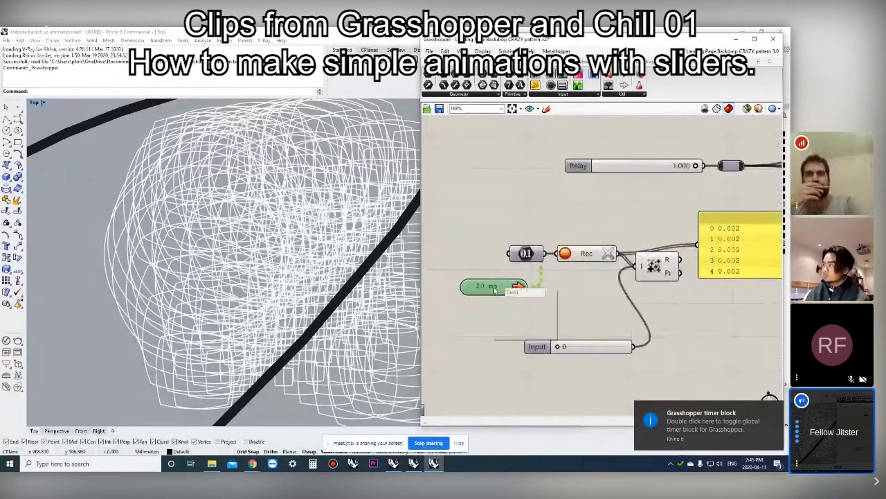
right_click(489, 286)
mouse_move(514, 323)
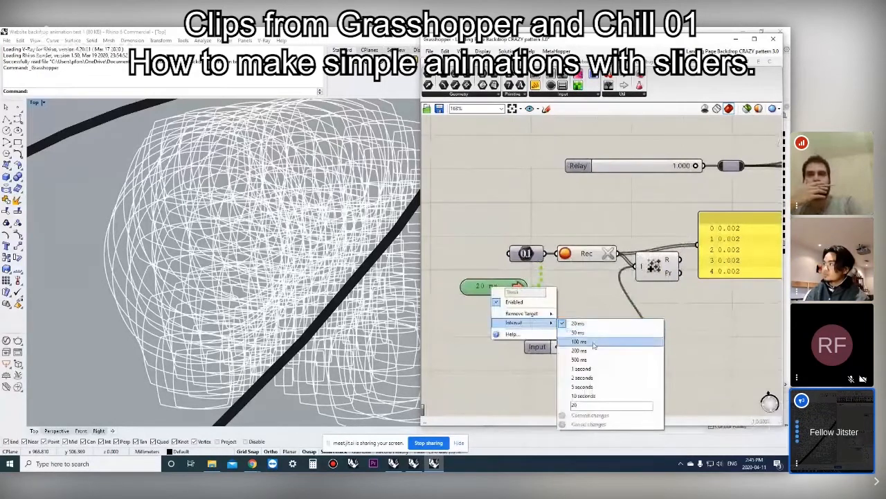
click(582, 368)
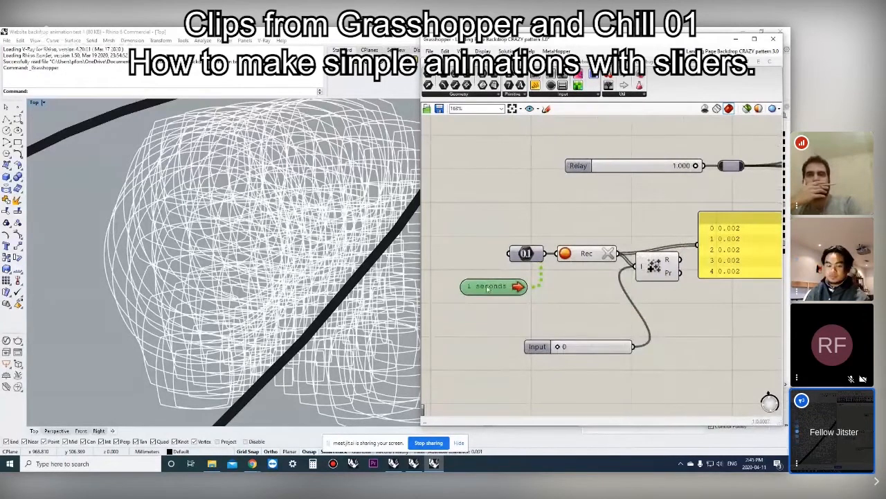
drag(488, 292, 487, 298)
right_drag(488, 297, 508, 292)
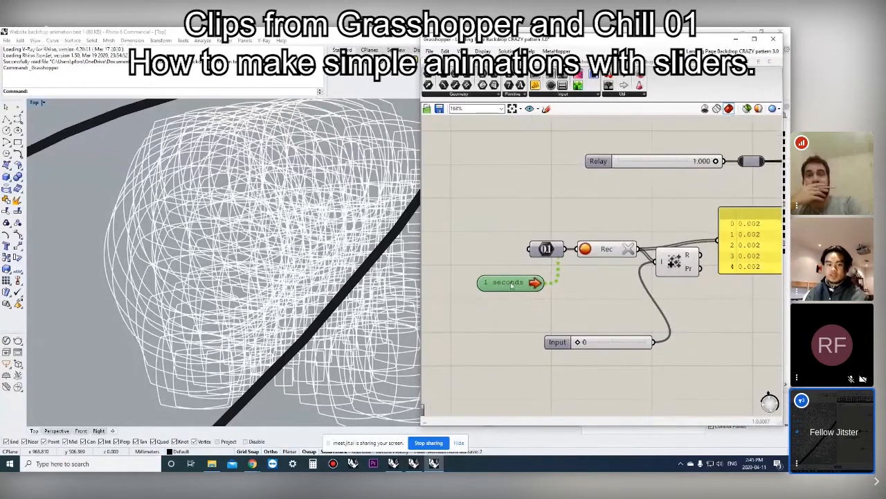
- Move the number parameter and its timer away from the Rec component, and line the parameter up level with Rec
scroll(511, 274, up, 1)
click(552, 244)
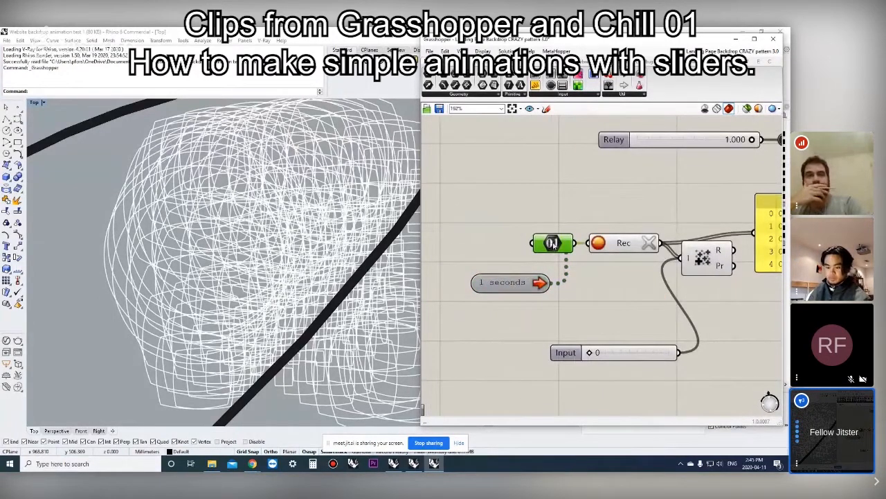
drag(552, 243, 547, 242)
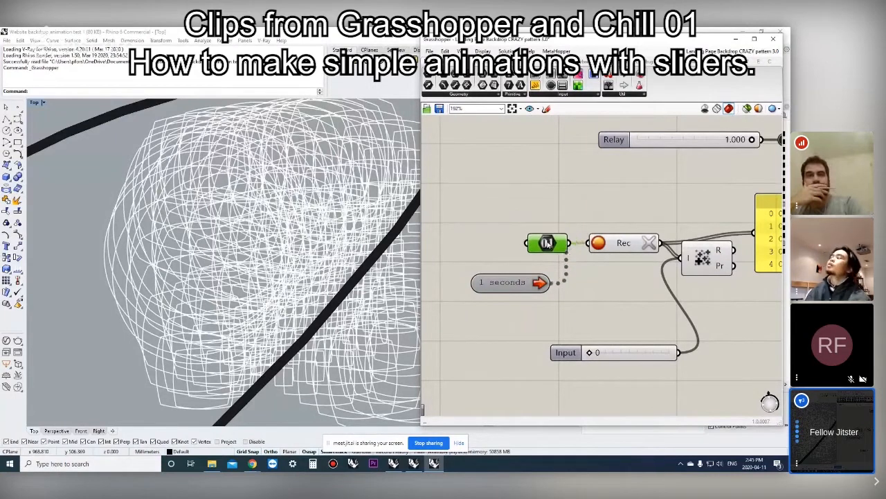
shift+click(547, 284)
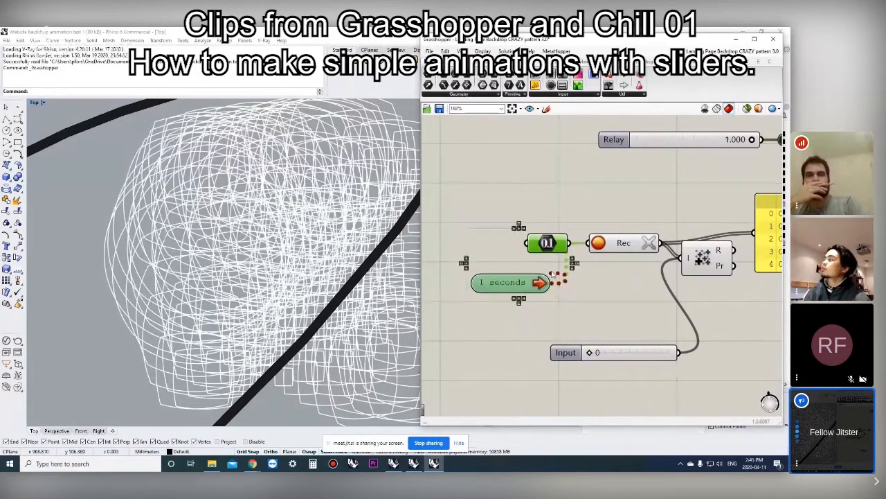
drag(553, 274, 535, 276)
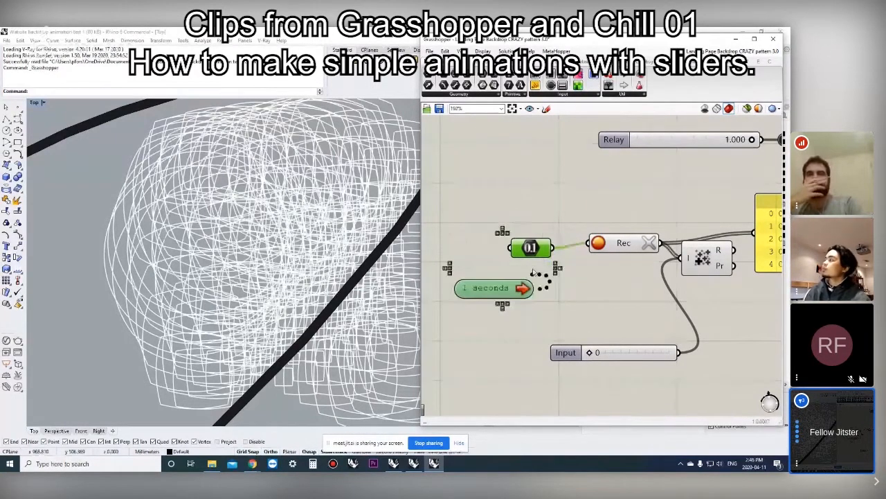
scroll(533, 273, down, 2)
click(522, 275)
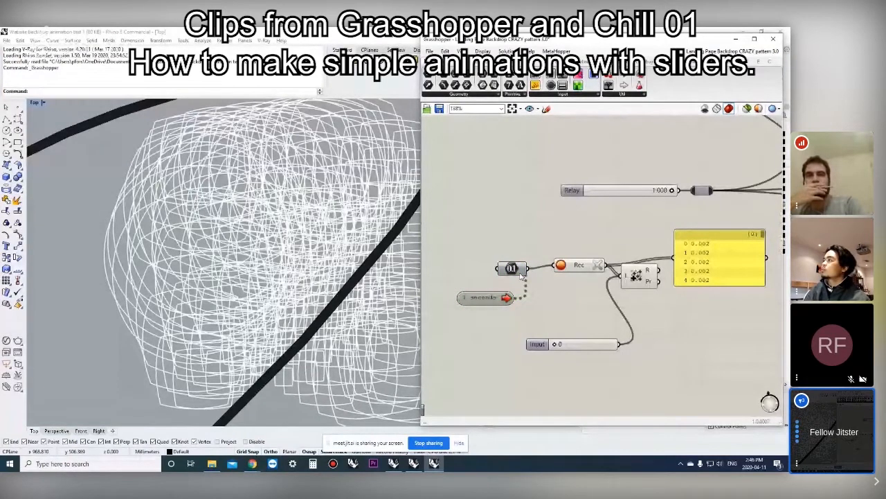
drag(512, 269, 523, 265)
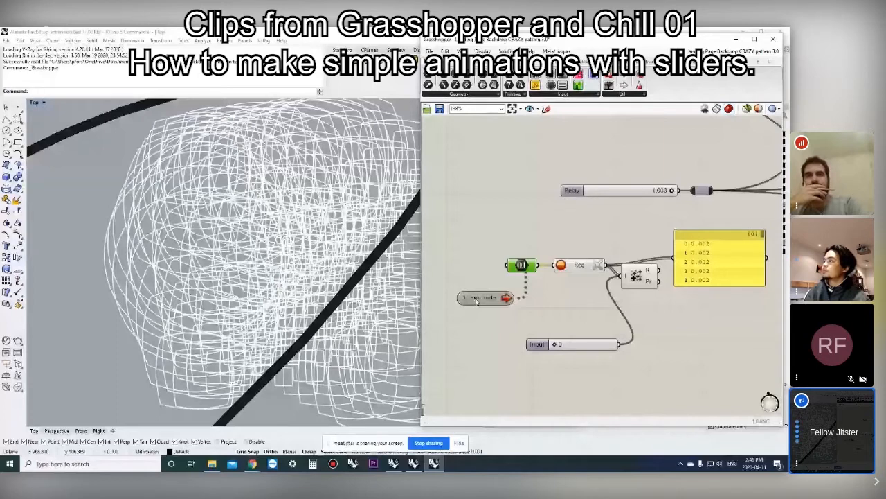
- Look up the interval options of the 1-second timer
scroll(476, 301, up, 2)
right_click(503, 285)
mouse_move(526, 318)
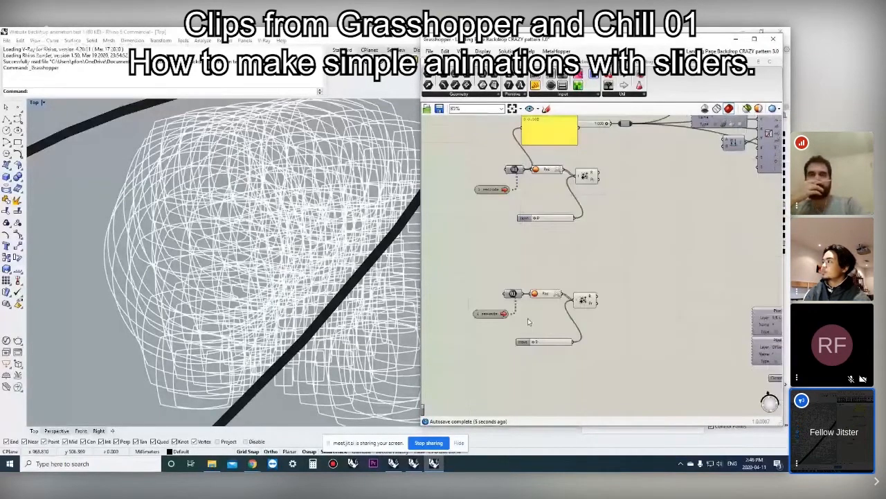
- Disable the upper timer and Rec component group, and move the yellow panel down beside the lower copy
scroll(527, 207, up, 1)
drag(596, 230, 479, 165)
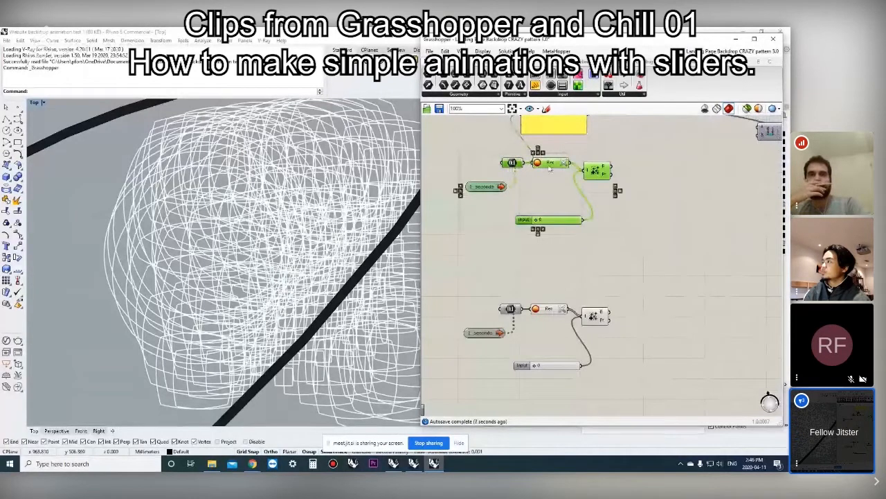
right_click(550, 169)
click(582, 201)
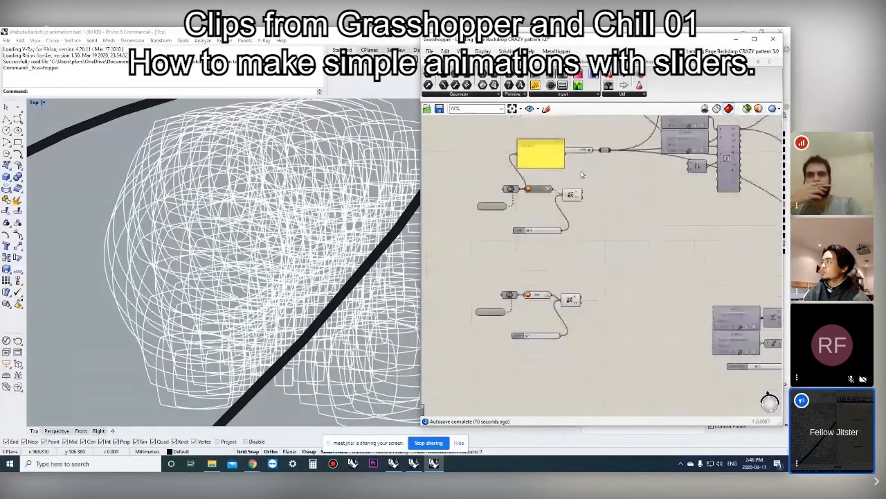
drag(552, 158, 604, 278)
- Set the lower group's number parameter to 1 and wire it into the yellow panel placed above Rec
scroll(536, 300, up, 5)
click(490, 272)
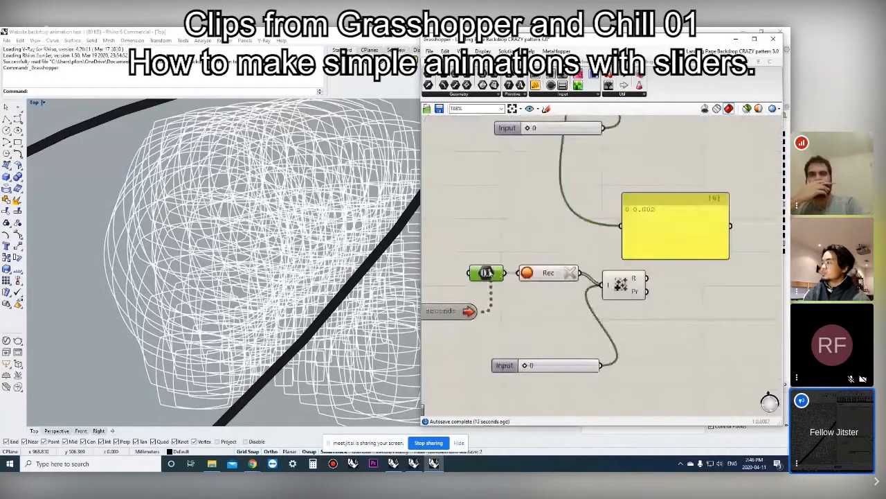
right_click(488, 273)
mouse_move(547, 366)
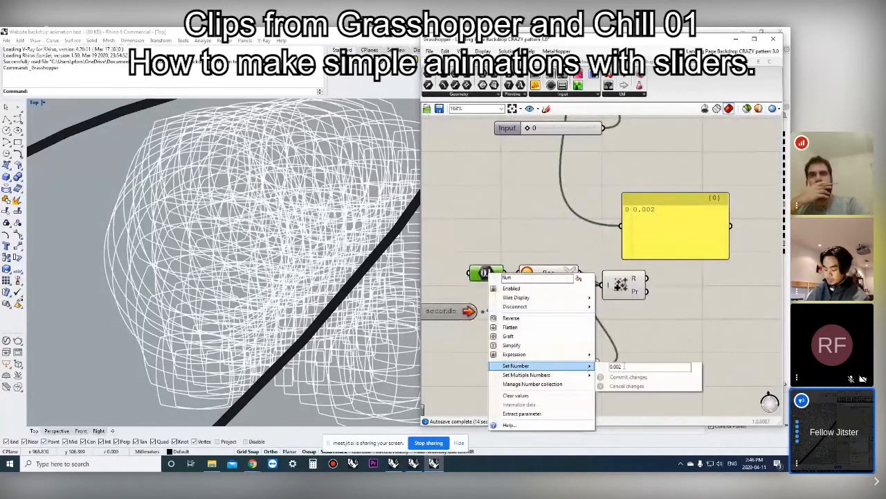
text(0.1)
click(628, 376)
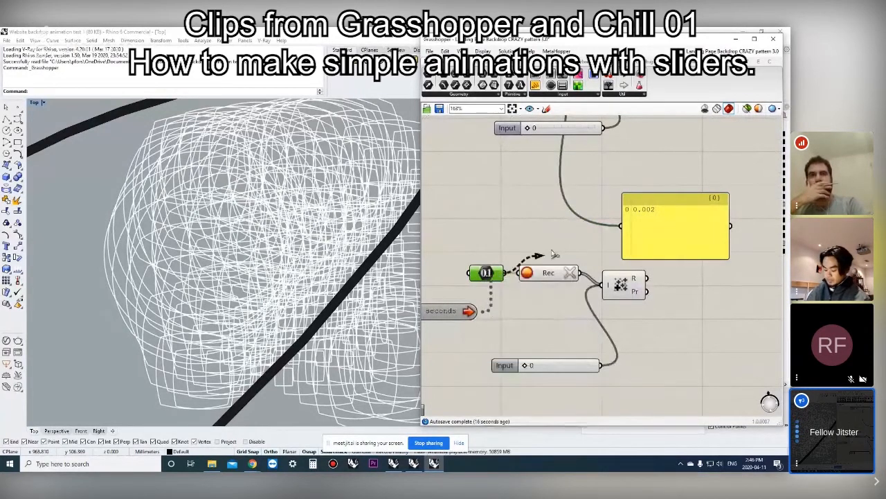
drag(554, 255, 555, 235)
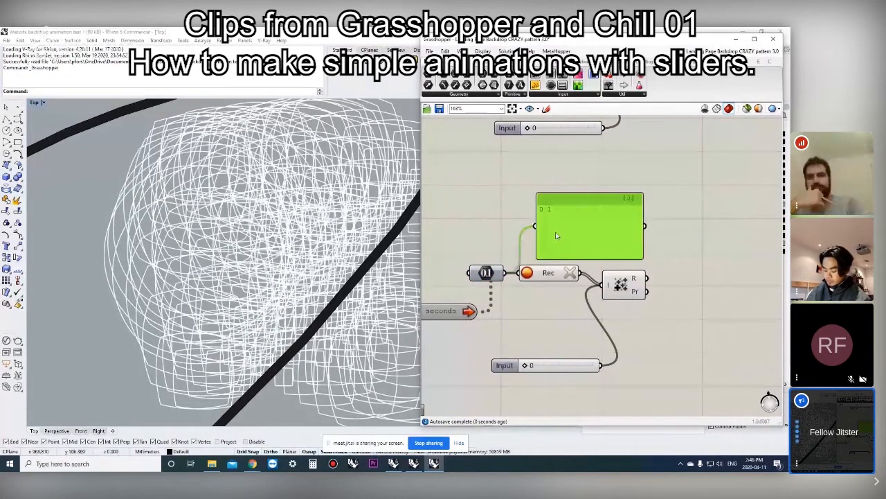
- Wire the lower Rec component's output into the yellow panel, and place the enlarged panel farther from Rec
drag(581, 273, 535, 226)
right_drag(589, 244, 614, 224)
drag(614, 225, 674, 209)
right_drag(612, 256, 552, 272)
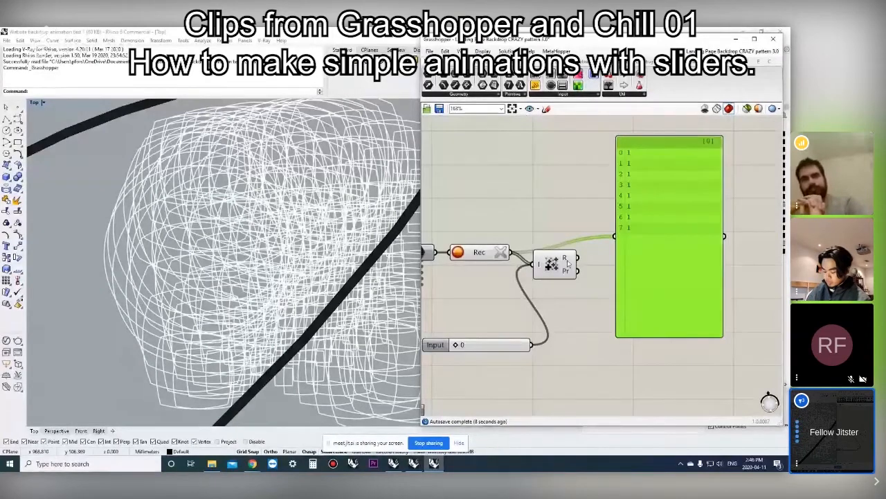
- Line up the lower Mass Addition component with Rec, and wire its R output into the yellow panel
click(548, 261)
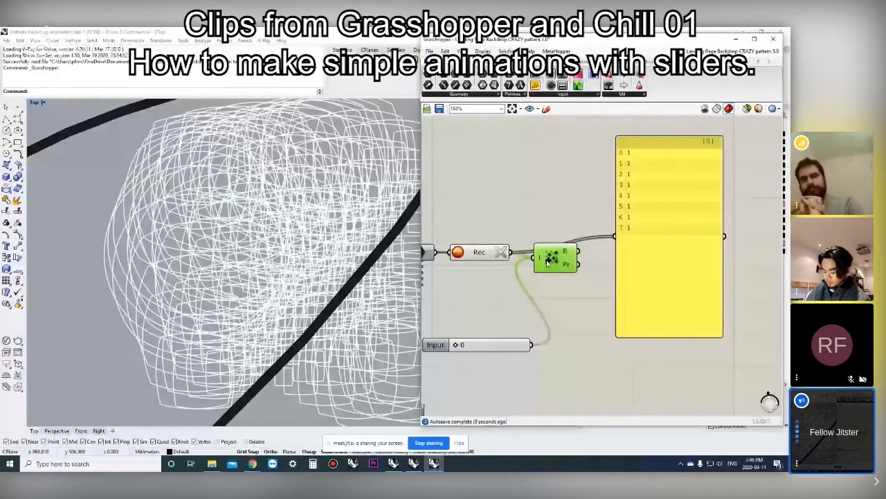
drag(549, 261, 553, 261)
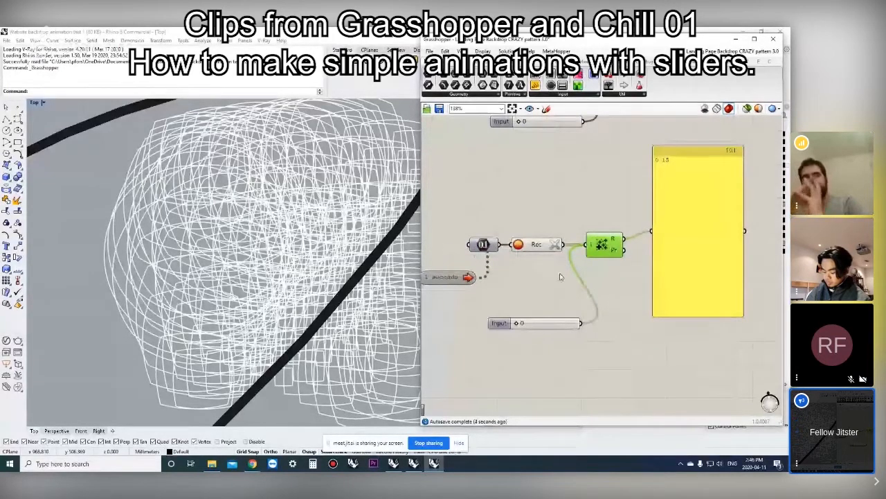
scroll(566, 291, down, 3)
right_drag(566, 292, 536, 335)
scroll(555, 309, up, 1)
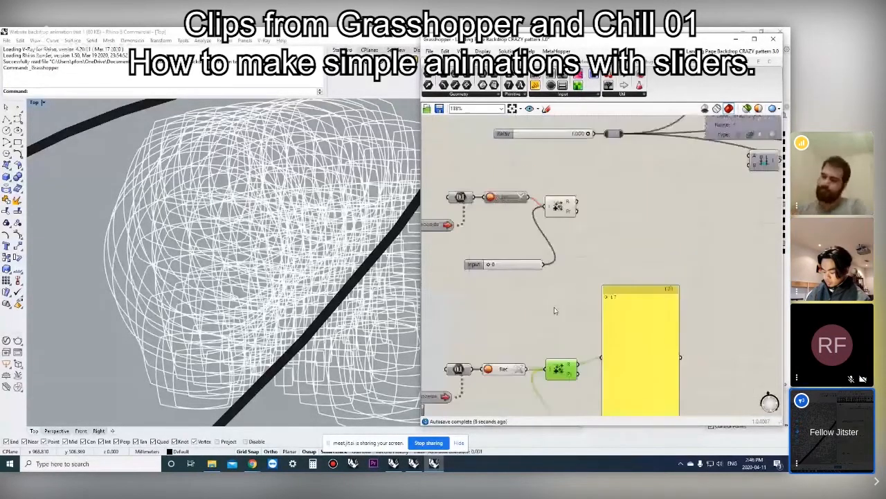
- Move the lower timer, Rec and Mass Addition group up closer beneath the upper group, and bring the yellow panel along
scroll(556, 308, down, 1)
drag(585, 400, 443, 320)
drag(485, 329, 480, 277)
drag(633, 315, 625, 263)
scroll(592, 270, up, 2)
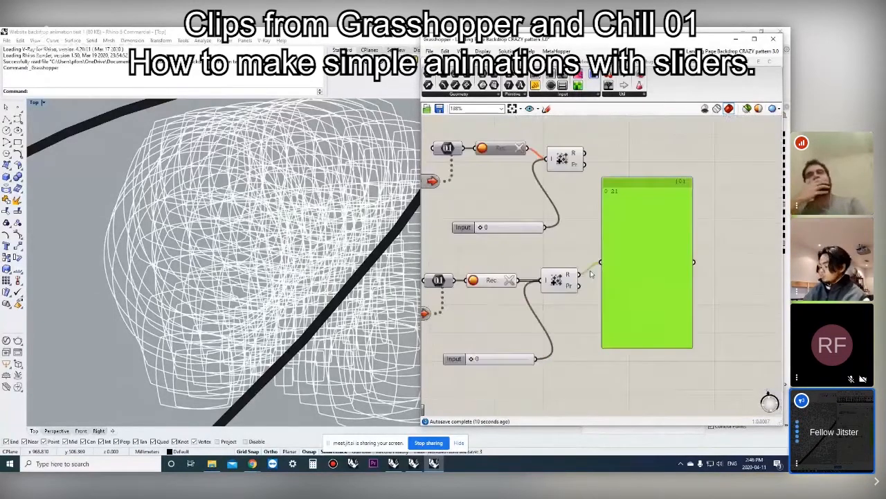
scroll(600, 247, down, 1)
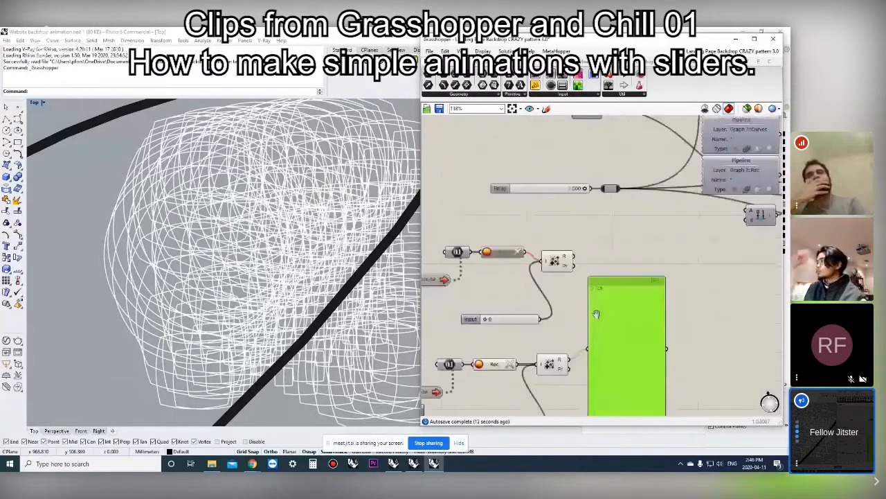
right_drag(572, 371, 615, 327)
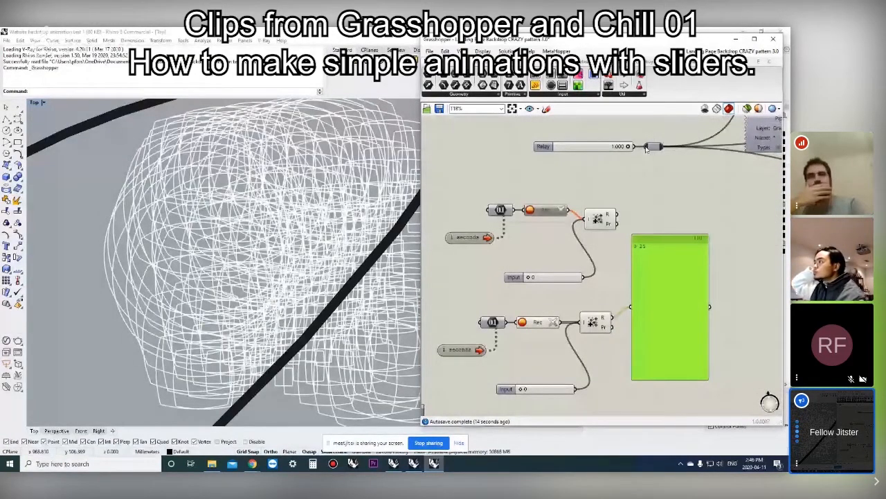
- Nudge the Relay slider closer to its relay, and shift the yellow panel slightly farther from the lower Mass Addition
click(630, 146)
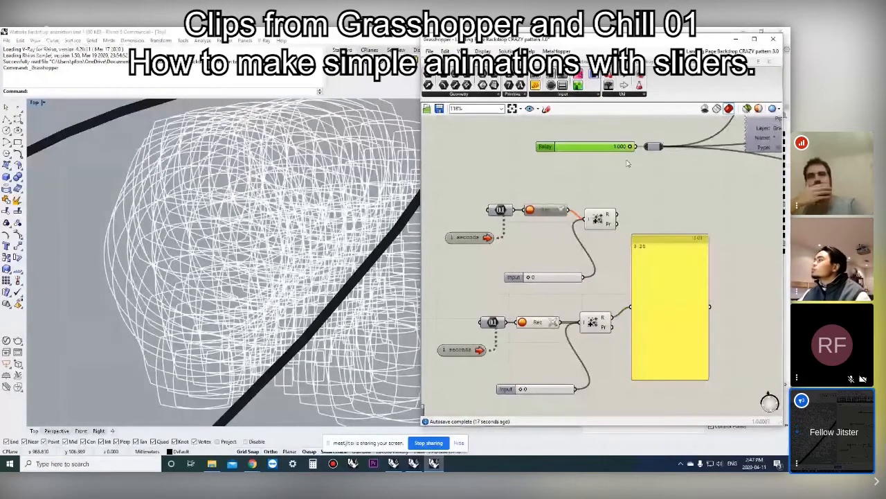
drag(657, 280, 658, 292)
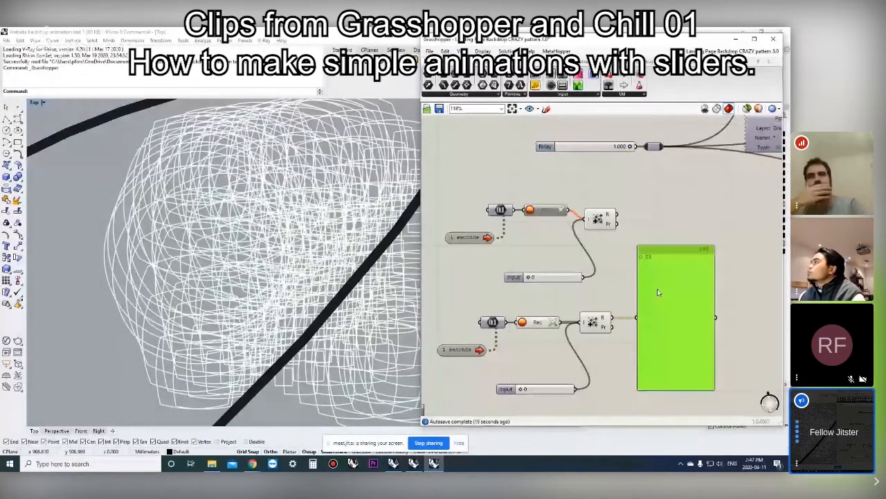
right_drag(659, 293, 670, 271)
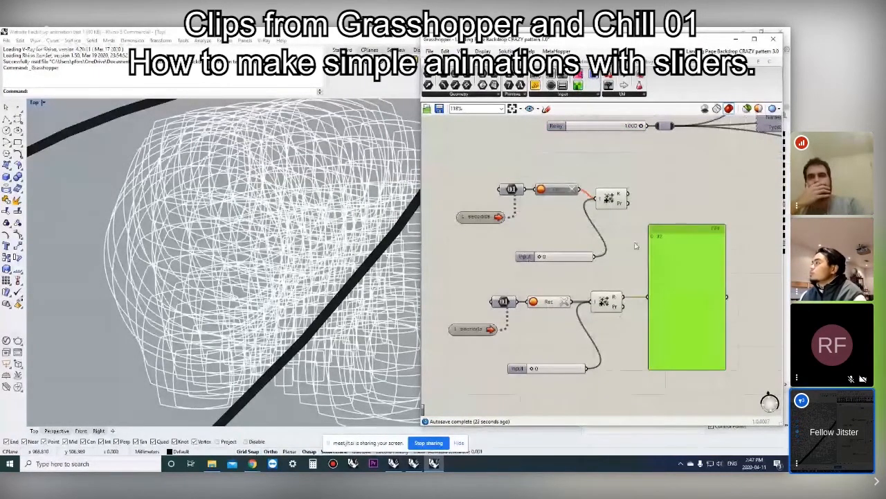
drag(648, 260, 655, 243)
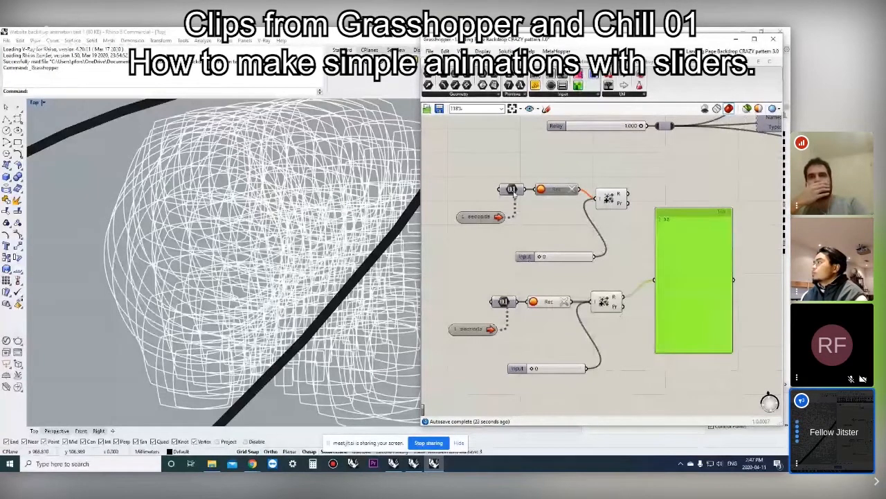
- Wire the upper Mass Addition's R output into the yellow panel placed beside it, and look up the upper number parameter's options
click(513, 189)
right_drag(572, 131, 556, 162)
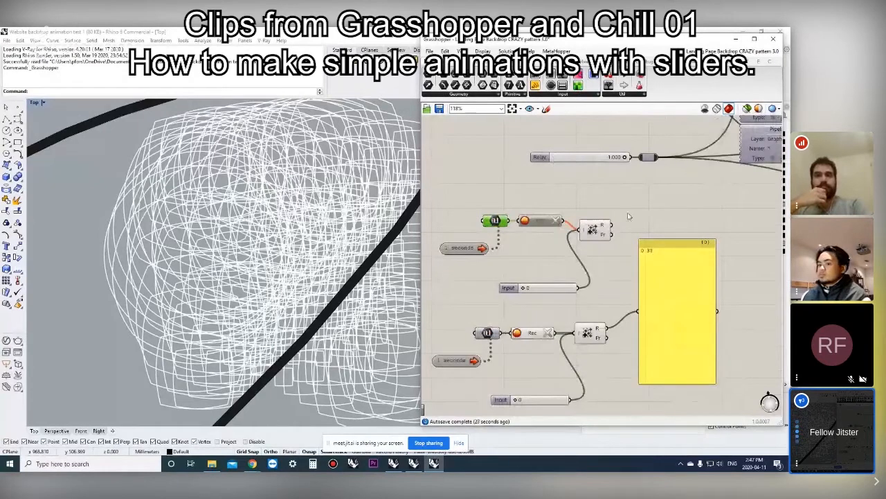
drag(612, 227, 649, 254)
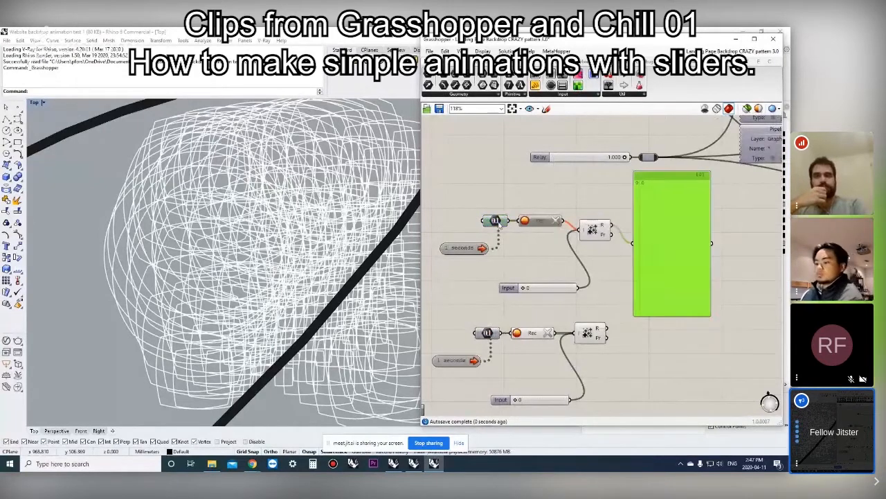
right_click(496, 221)
mouse_move(599, 313)
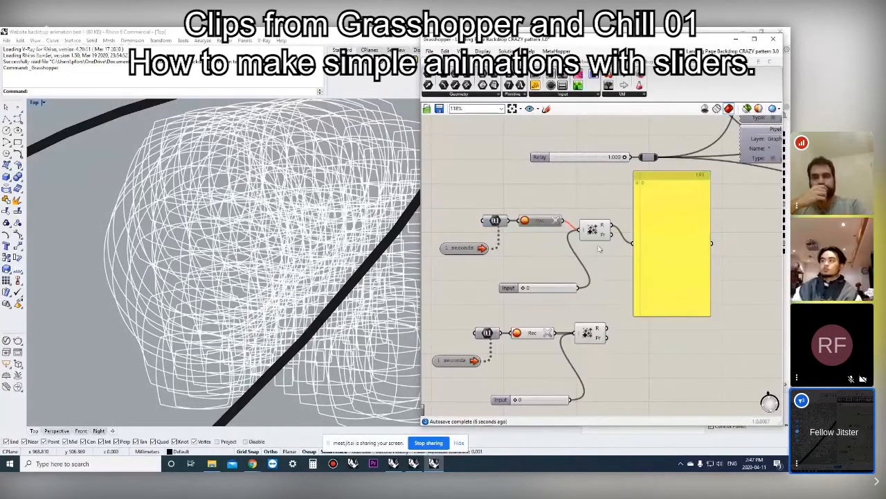
scroll(598, 247, down, 3)
drag(616, 355, 497, 288)
key(Delete)
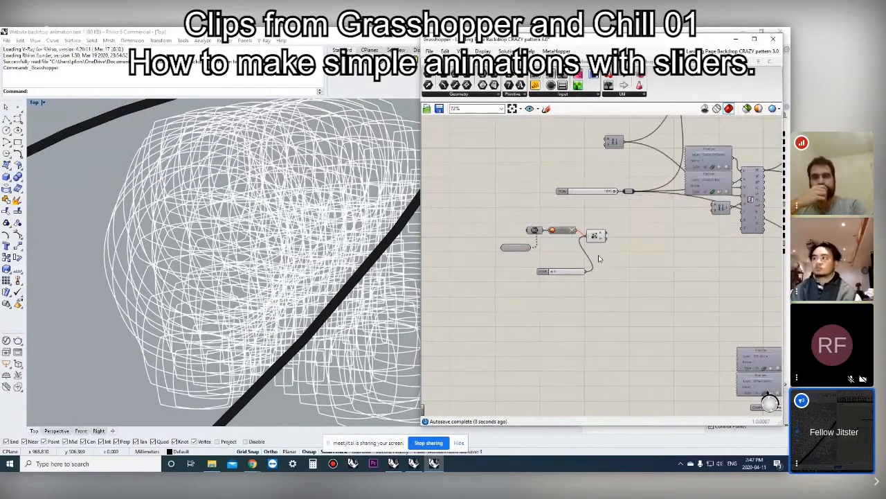
scroll(608, 257, up, 2)
key(ctrl+z)
click(608, 352)
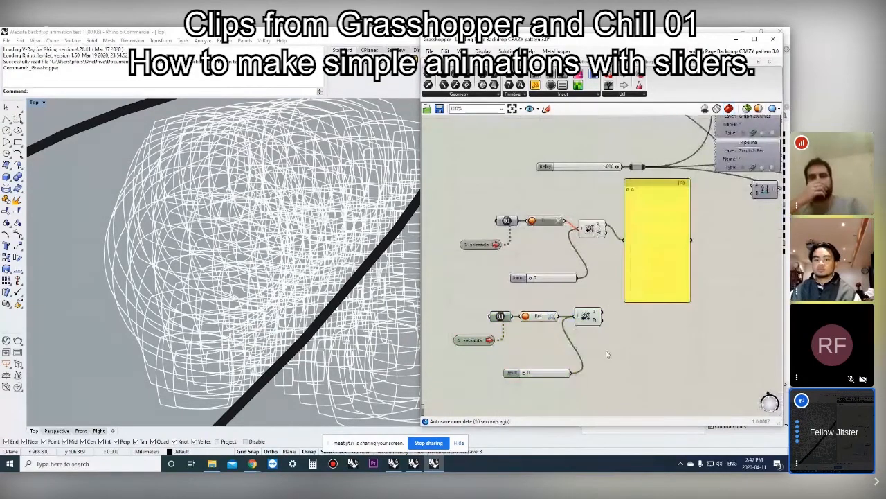
- Delete the lower timer, Rec, Mass Addition and Input slider group, keeping the yellow panel
drag(603, 389, 464, 295)
key(Delete)
scroll(570, 273, down, 4)
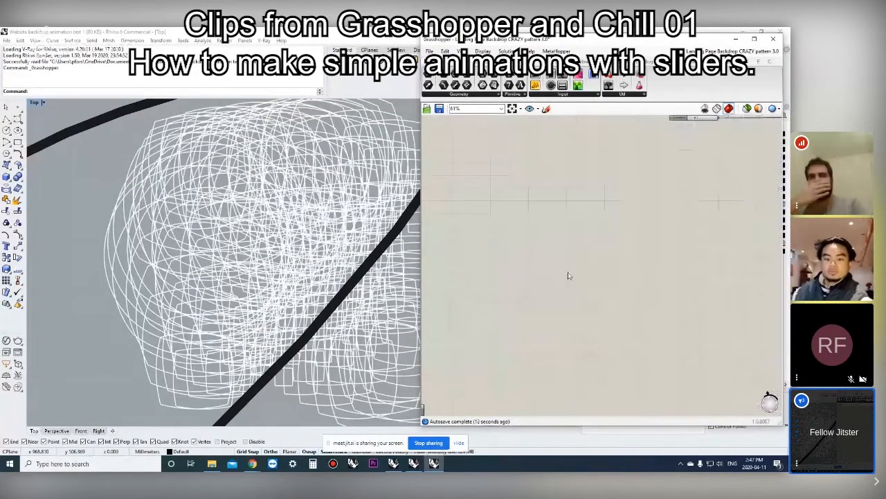
- Move the remaining timer, Rec and Mass Addition group with its panel down and away from the Relay slider
right_drag(549, 220, 587, 293)
scroll(597, 293, up, 2)
drag(621, 289, 500, 216)
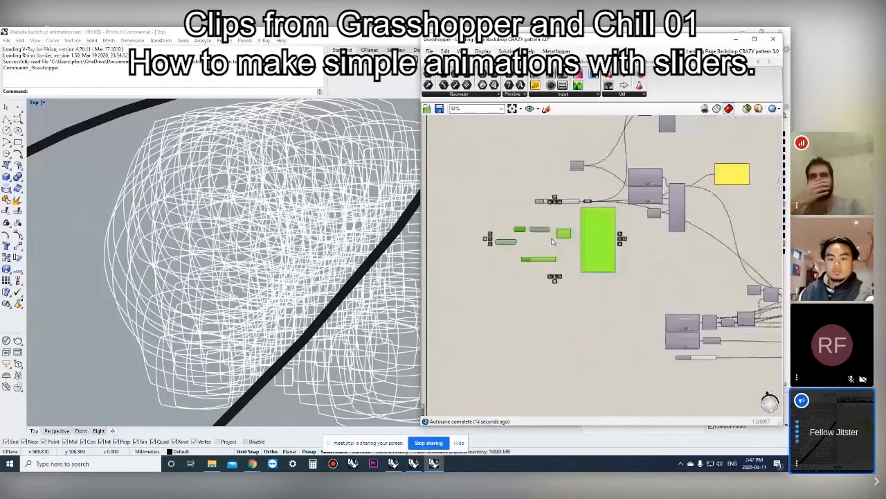
drag(590, 227, 534, 261)
scroll(534, 261, up, 1)
scroll(568, 222, up, 3)
right_drag(569, 222, 528, 249)
click(562, 273)
- Examine how the Relay slider feeds the Graph pipelines and the components wired after them
scroll(551, 246, down, 2)
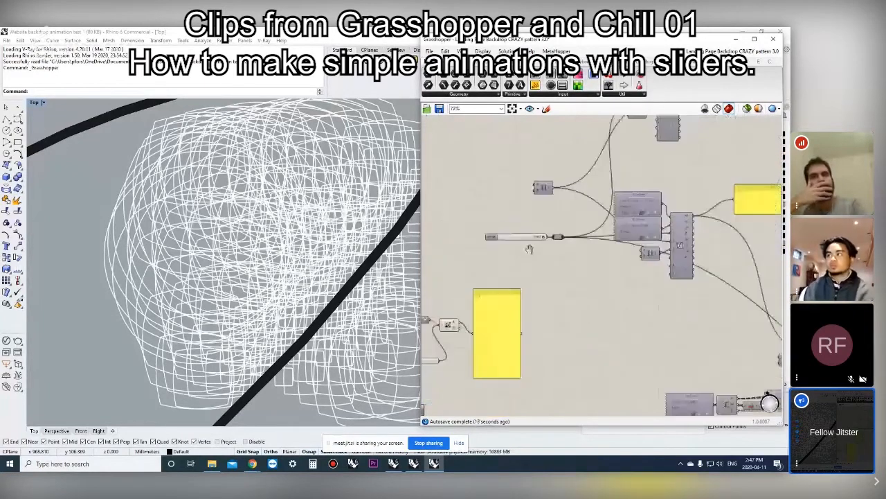
scroll(547, 249, down, 1)
scroll(589, 252, down, 3)
right_drag(592, 255, 527, 231)
scroll(519, 246, down, 3)
scroll(528, 231, up, 4)
scroll(540, 214, up, 5)
scroll(581, 216, down, 1)
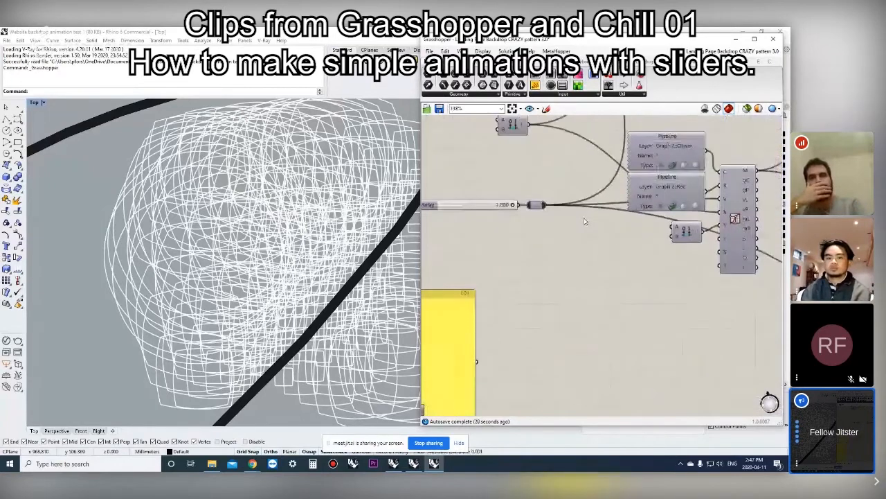
scroll(583, 217, down, 4)
right_drag(599, 140, 510, 257)
scroll(551, 219, up, 2)
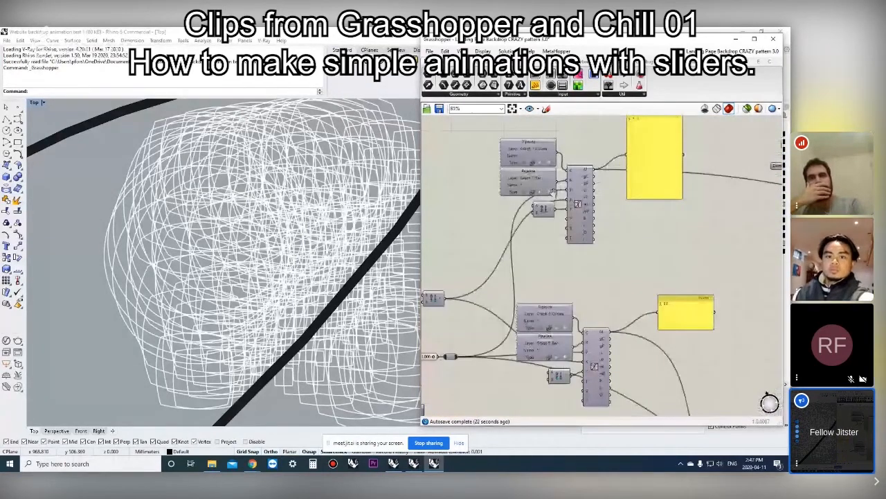
scroll(508, 335, down, 2)
right_drag(508, 334, 567, 253)
scroll(457, 304, up, 4)
scroll(568, 253, down, 3)
- Follow the wires to the graph mapper, and examine its curve and the domain and remapping components after it
right_drag(779, 335, 642, 295)
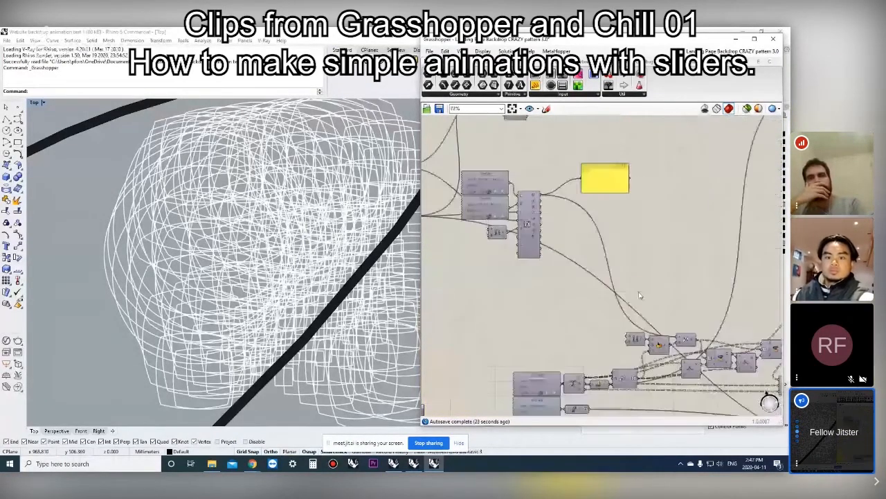
right_drag(736, 374, 642, 297)
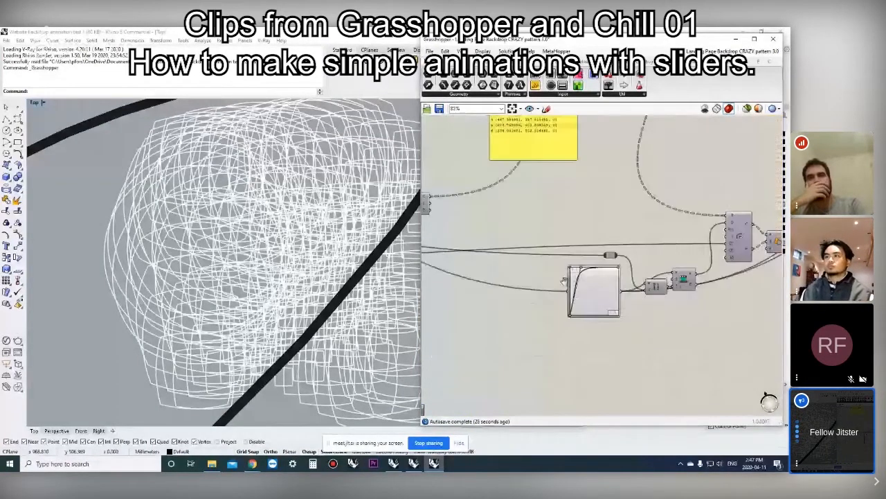
scroll(564, 279, up, 2)
scroll(557, 302, up, 2)
right_drag(558, 302, 586, 288)
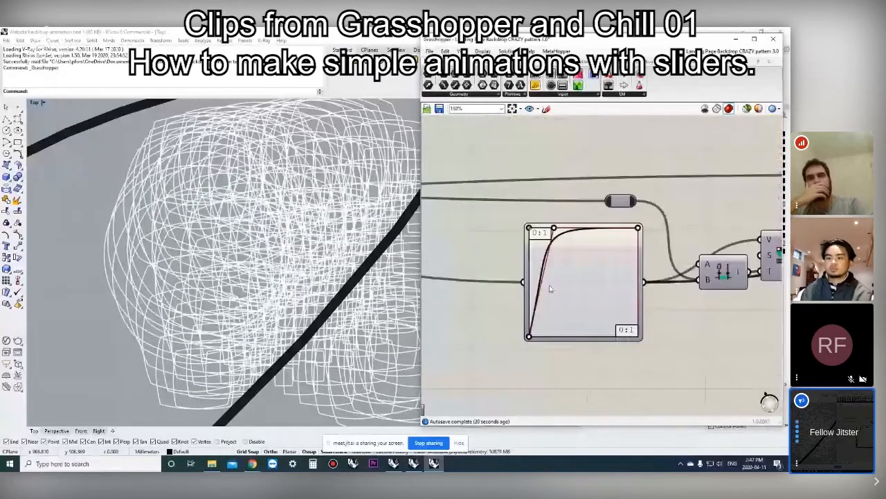
scroll(547, 284, down, 2)
right_drag(590, 250, 598, 244)
scroll(592, 277, down, 2)
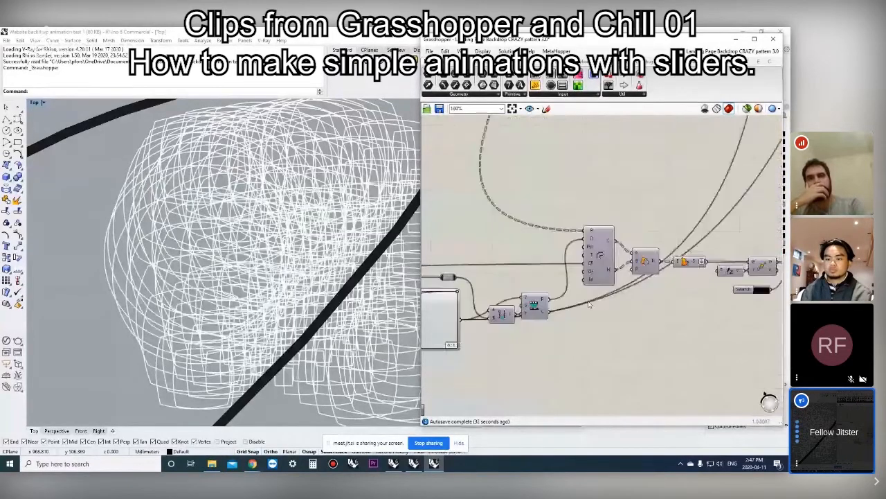
- Lower the Relay slider from its maximum to roughly a third of its range
scroll(588, 303, down, 3)
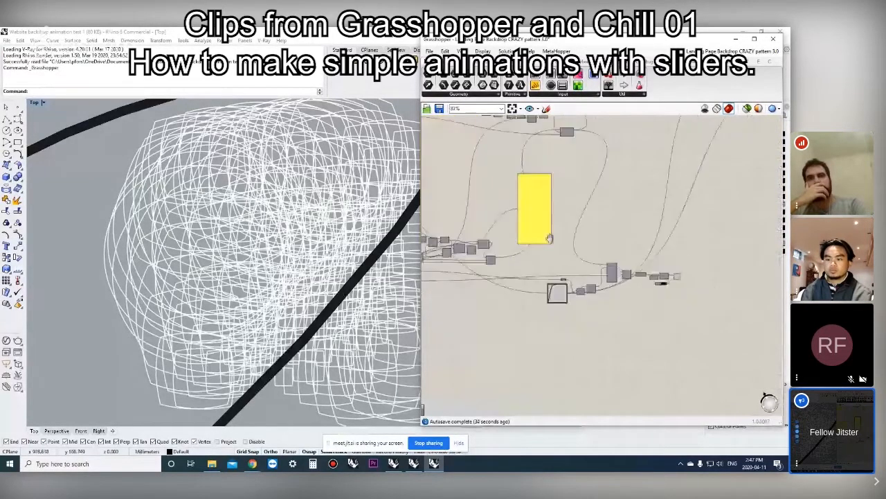
scroll(528, 243, down, 1)
scroll(528, 243, up, 4)
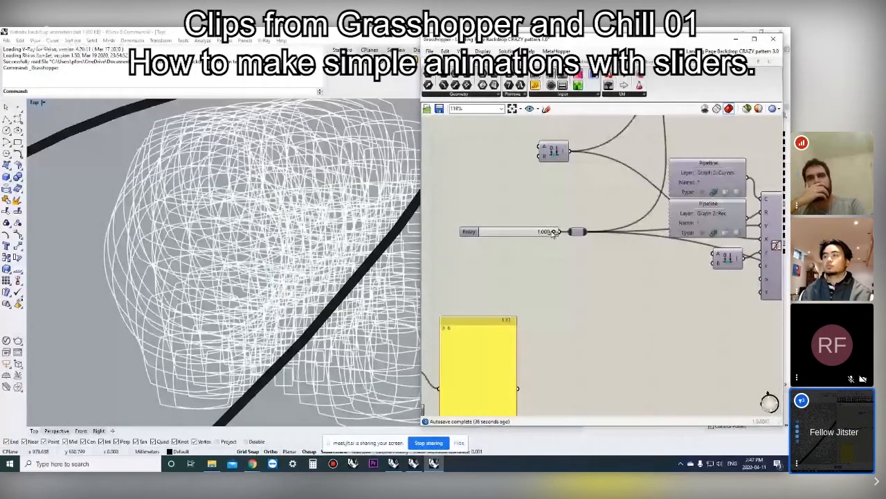
drag(554, 233, 504, 234)
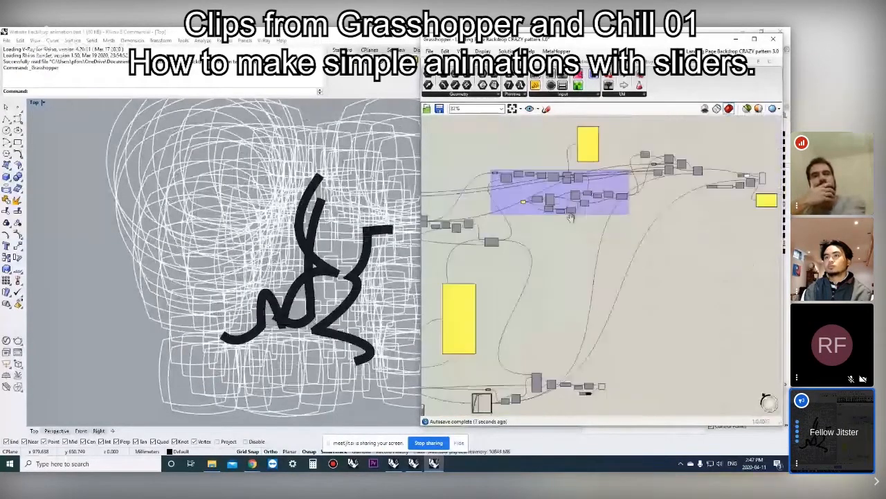
- Inspect the Factor input of the last Scale component, and select that component to trace its wires
scroll(651, 191, up, 2)
scroll(651, 191, down, 1)
right_drag(651, 192, 619, 187)
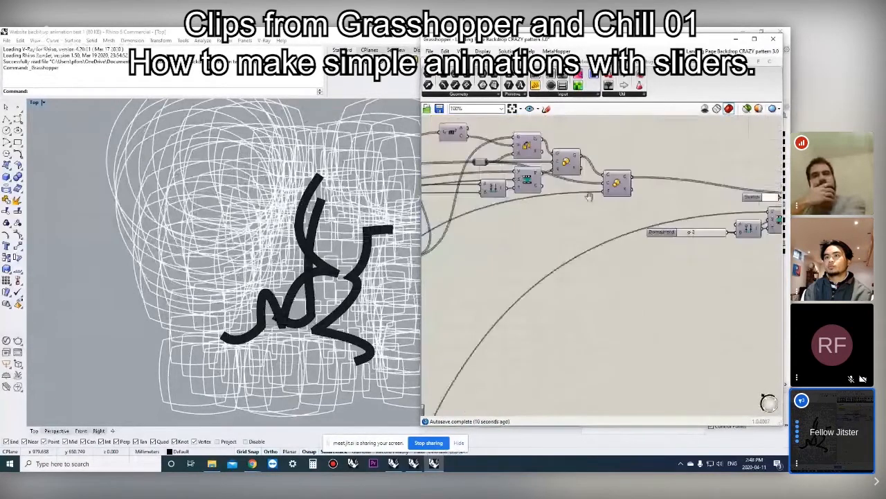
scroll(552, 210, up, 2)
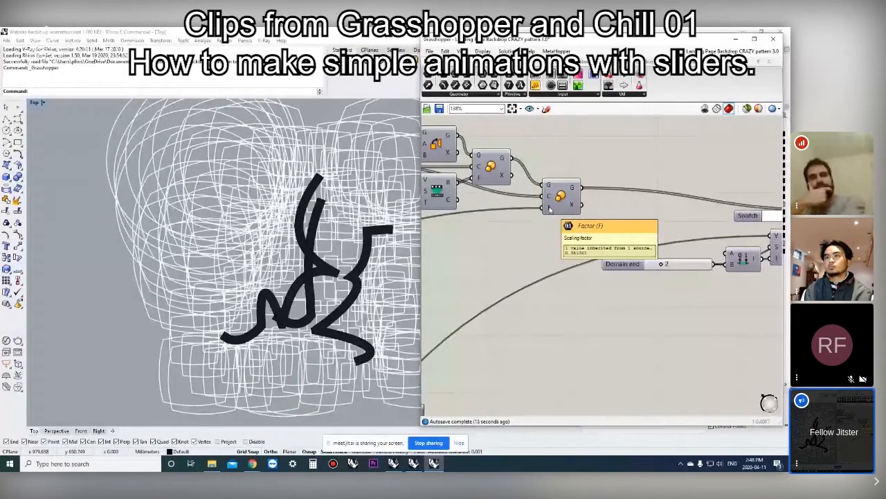
scroll(551, 209, down, 1)
click(550, 208)
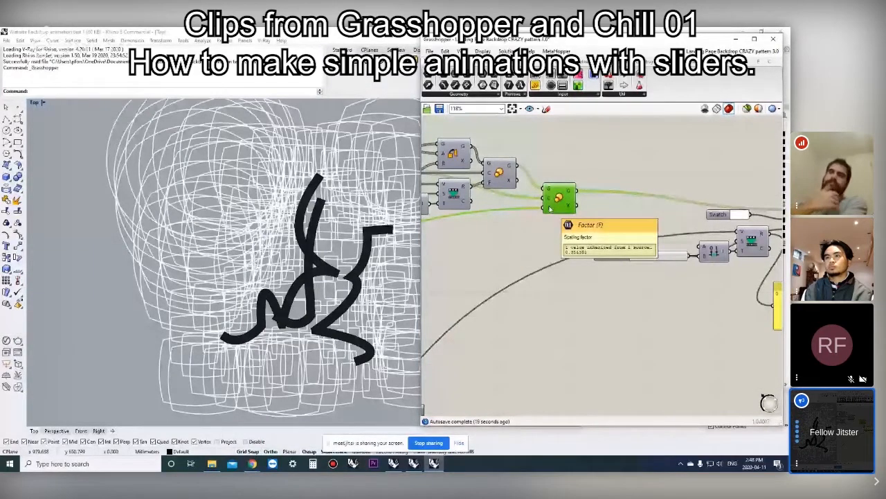
- Compare the graph mapper's curve with the selected Scale component and the Domain end slider chain feeding the final preview
scroll(581, 258, down, 5)
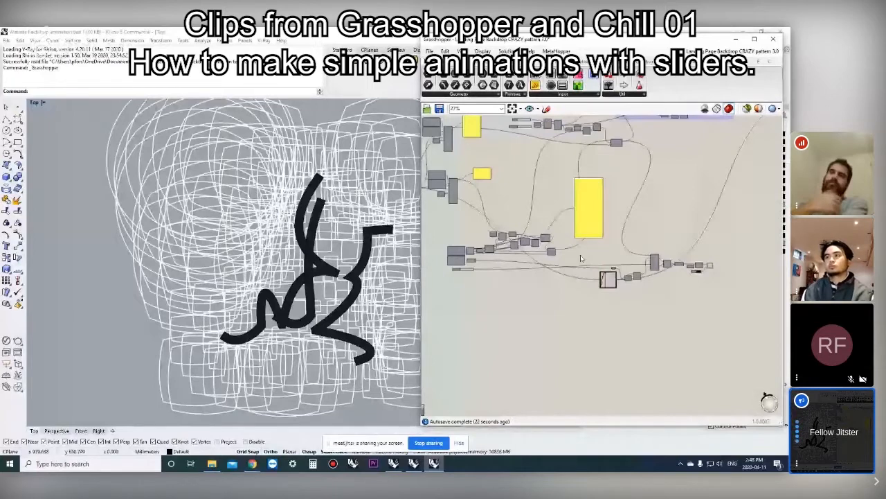
scroll(581, 259, up, 5)
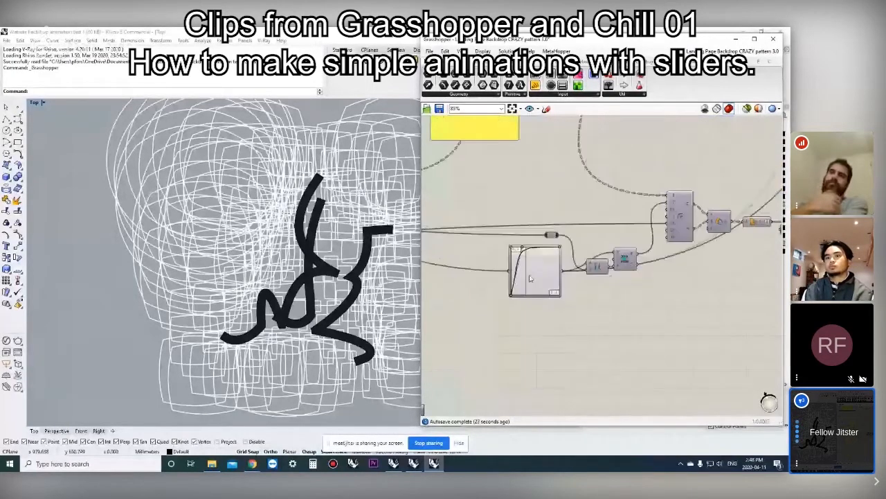
scroll(530, 278, up, 3)
scroll(530, 278, down, 2)
right_drag(531, 278, 478, 279)
scroll(687, 225, down, 3)
right_drag(686, 225, 501, 396)
scroll(501, 396, down, 2)
scroll(663, 170, up, 4)
right_drag(662, 170, 538, 203)
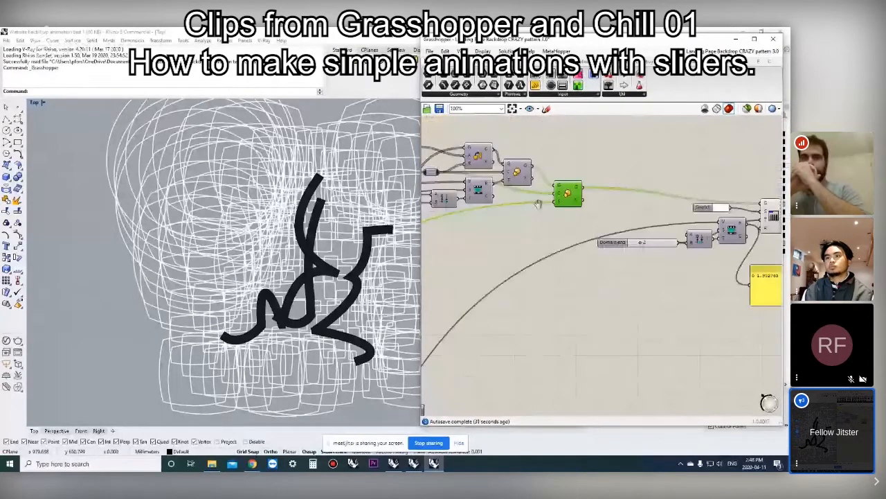
right_drag(631, 217, 546, 215)
right_drag(604, 227, 587, 226)
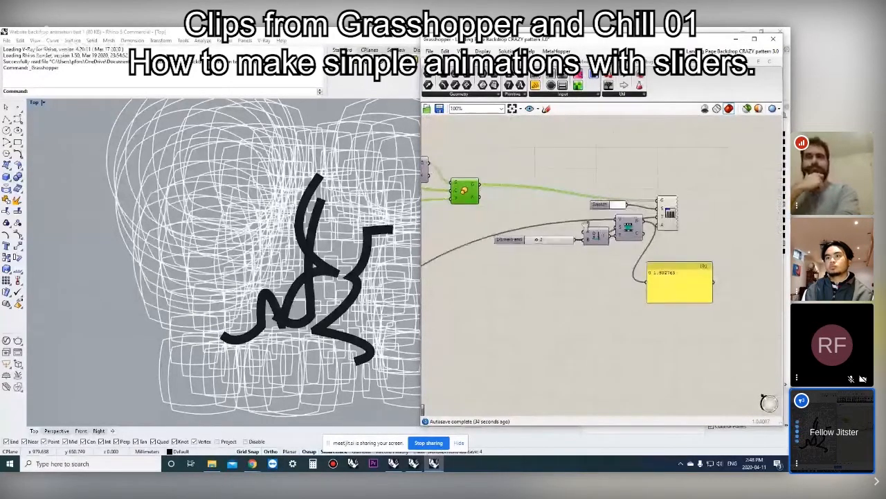
- Trace the wires back from the final preview chain through the definition to the component cluster near the Relay slider
scroll(552, 209, down, 2)
right_drag(455, 227, 525, 218)
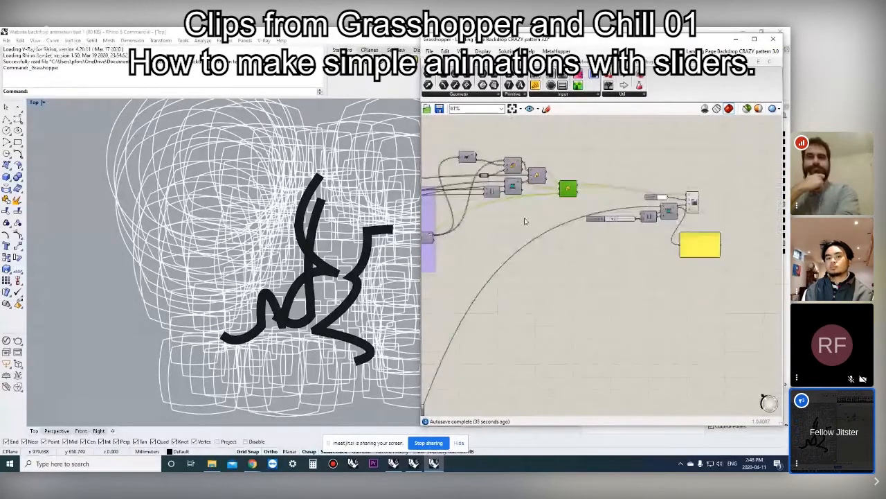
scroll(525, 221, down, 1)
right_drag(429, 264, 568, 223)
scroll(568, 223, down, 2)
right_drag(451, 240, 544, 219)
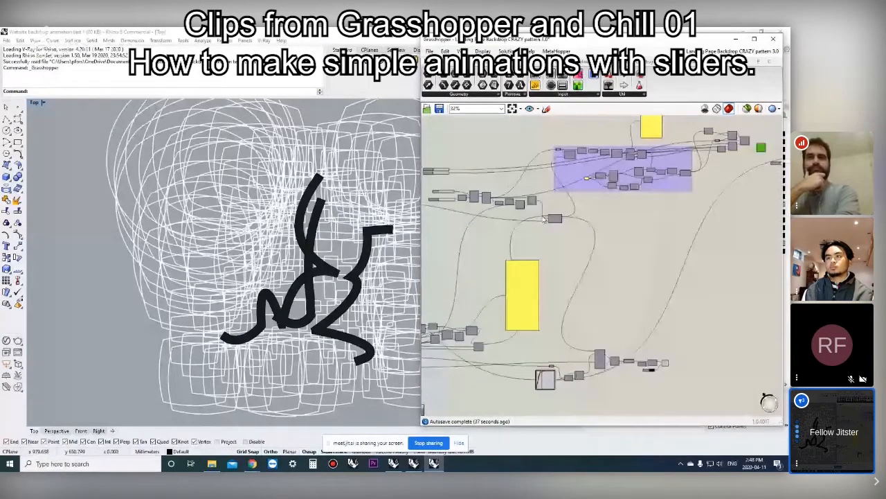
scroll(544, 219, up, 3)
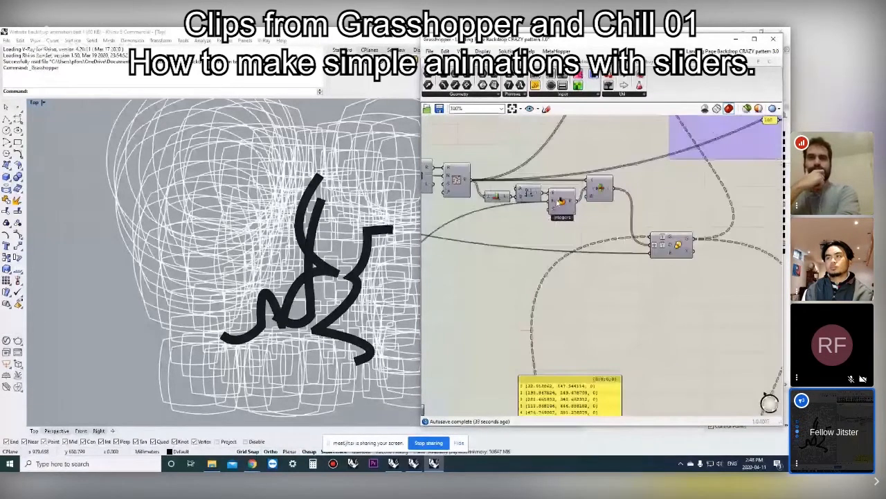
right_drag(425, 244, 538, 227)
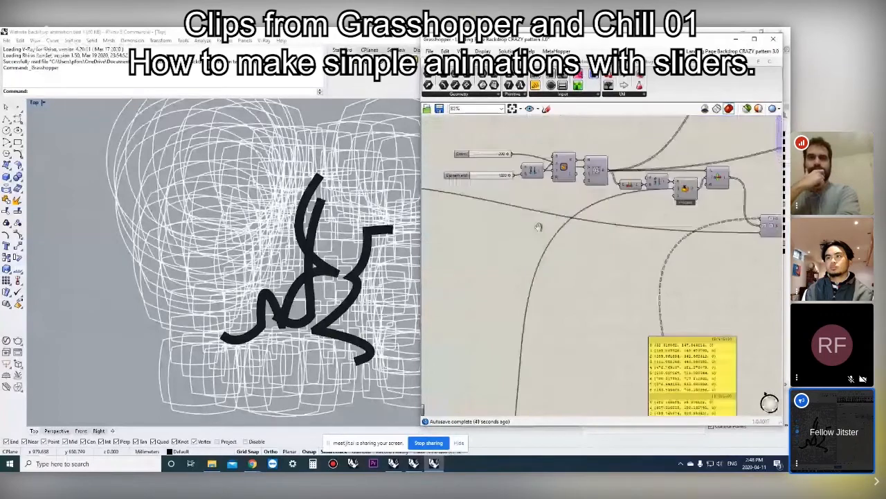
scroll(539, 227, down, 2)
right_drag(440, 319, 599, 227)
scroll(550, 219, up, 3)
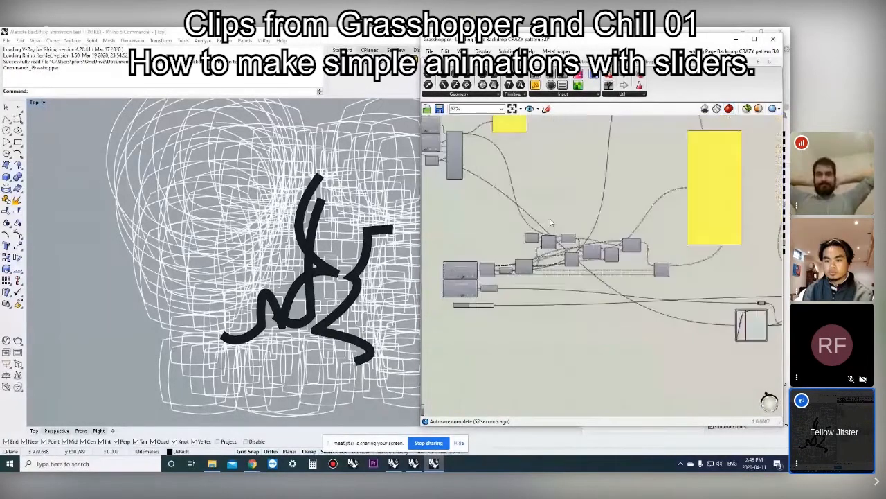
- Select the Division component and inspect its Result output and the Angle input of the first Rotate component it feeds
scroll(568, 233, up, 2)
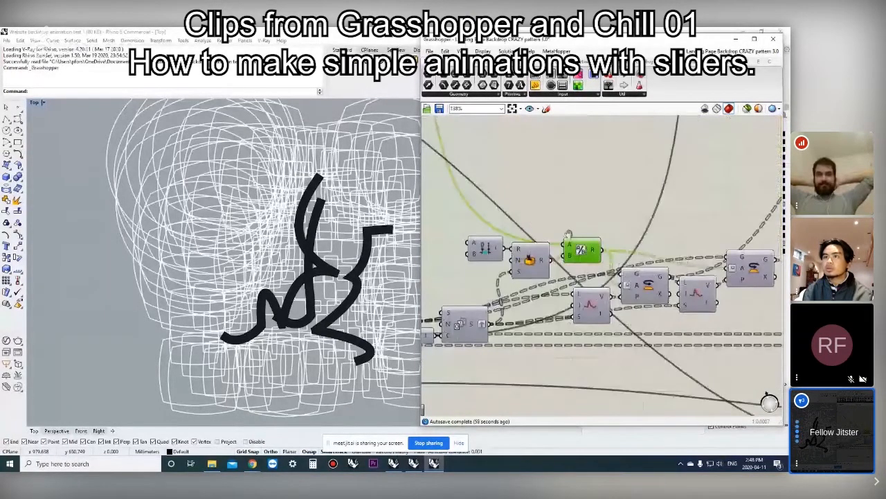
right_drag(569, 234, 564, 233)
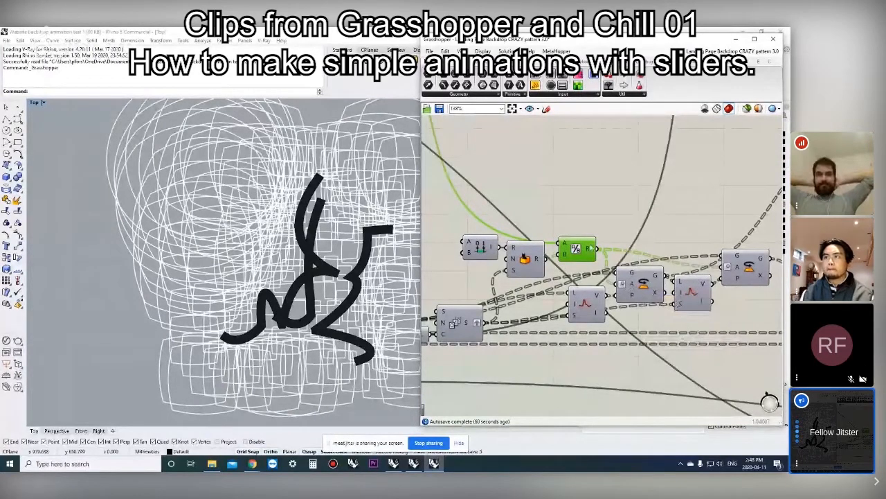
mouse_move(588, 251)
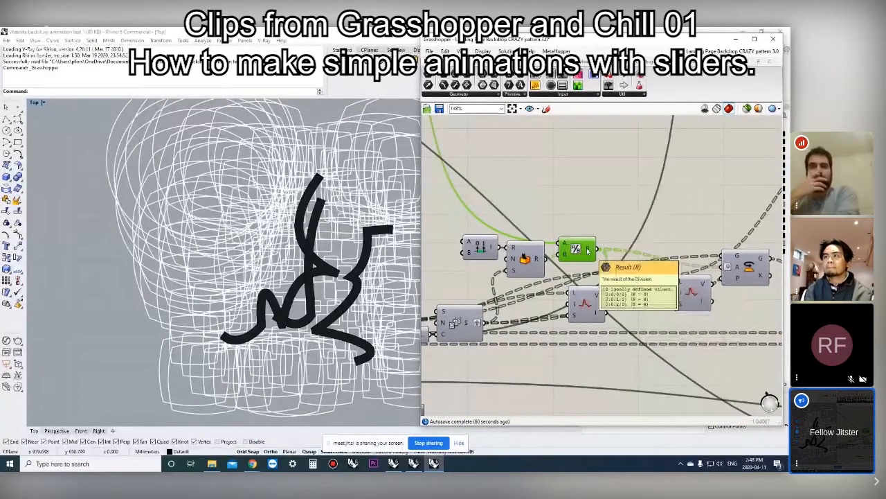
mouse_move(631, 285)
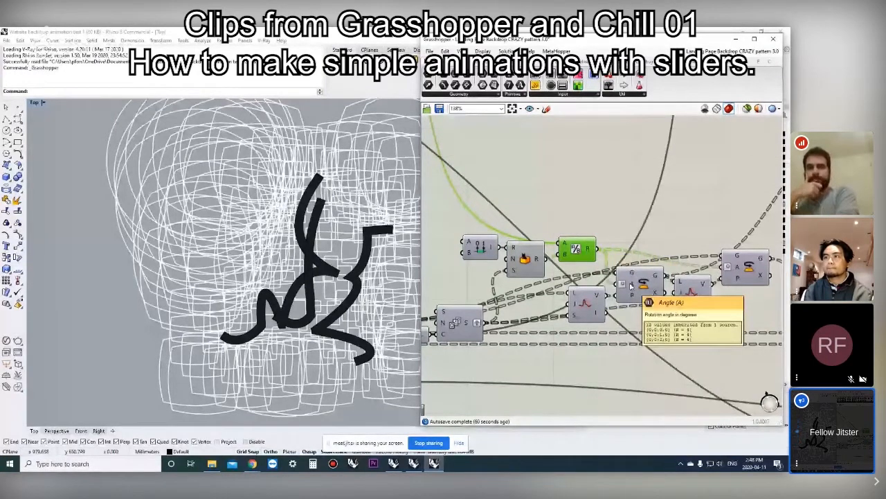
right_drag(630, 286, 598, 274)
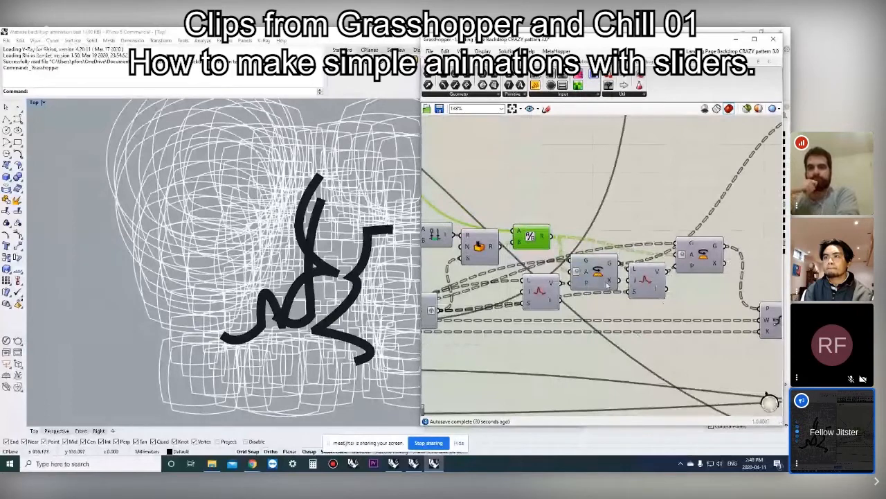
mouse_move(587, 272)
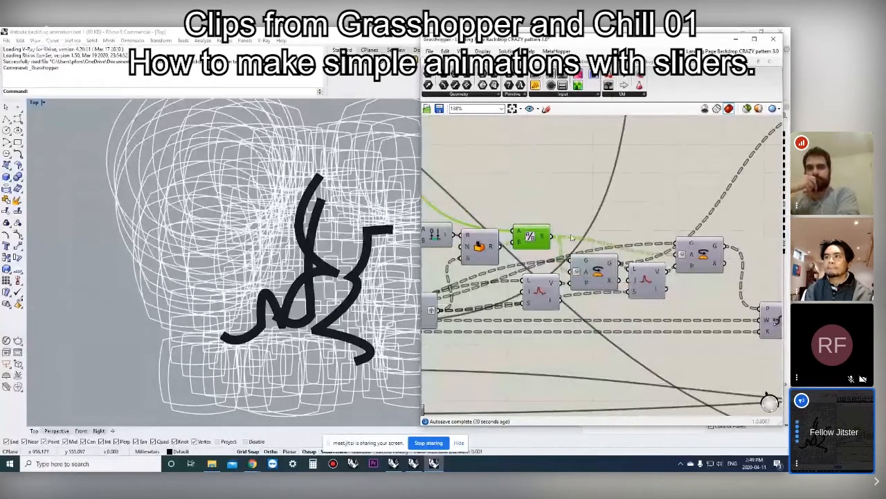
- Trace the Division component's input wire to its source, and select the Random component beside it to check its connections
scroll(588, 272, down, 2)
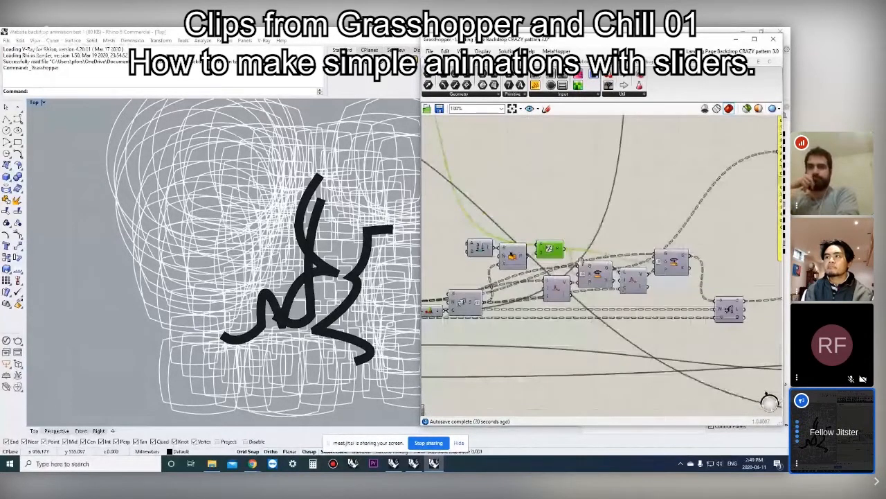
scroll(535, 264, down, 4)
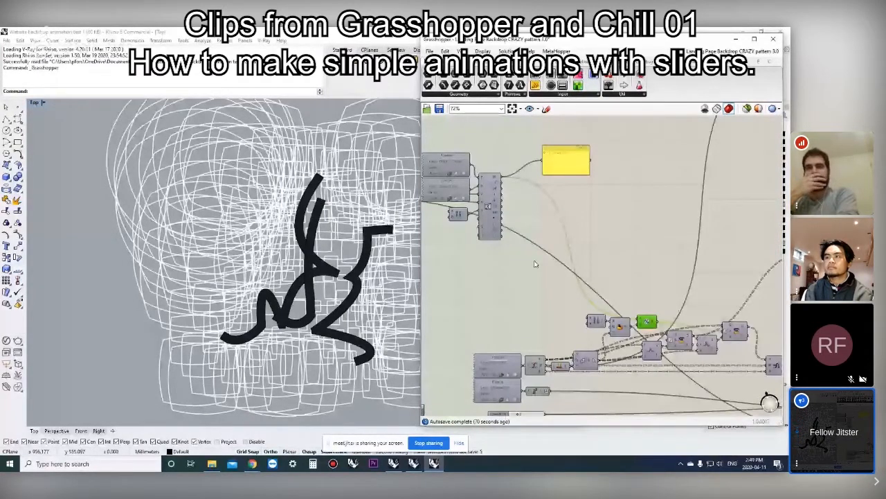
scroll(539, 220, up, 5)
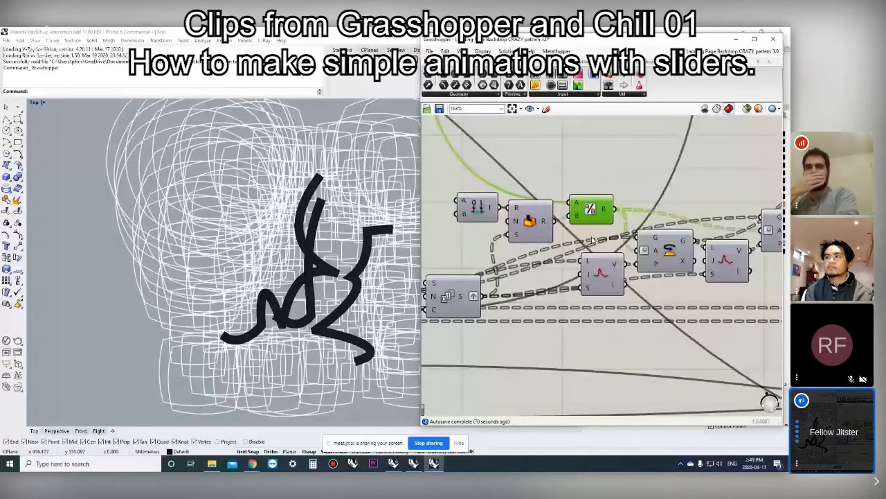
click(538, 220)
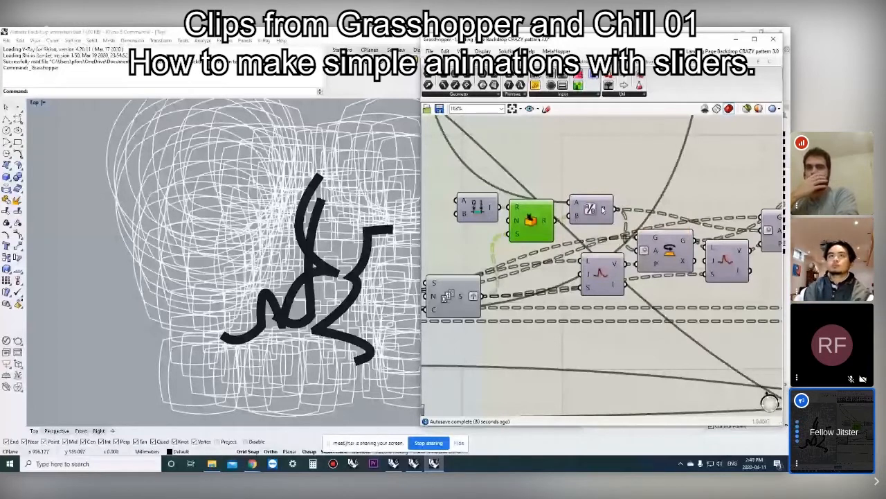
- Set the Relay slider to 0.500
scroll(513, 244, down, 4)
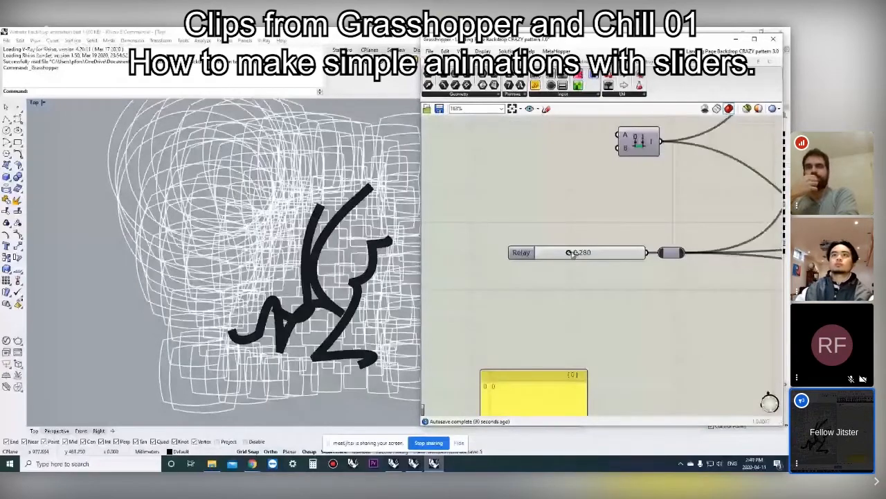
drag(571, 254, 591, 256)
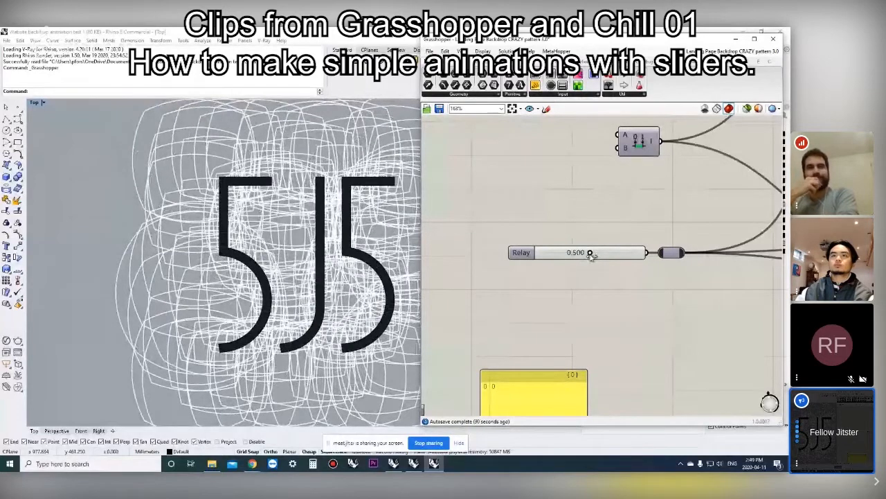